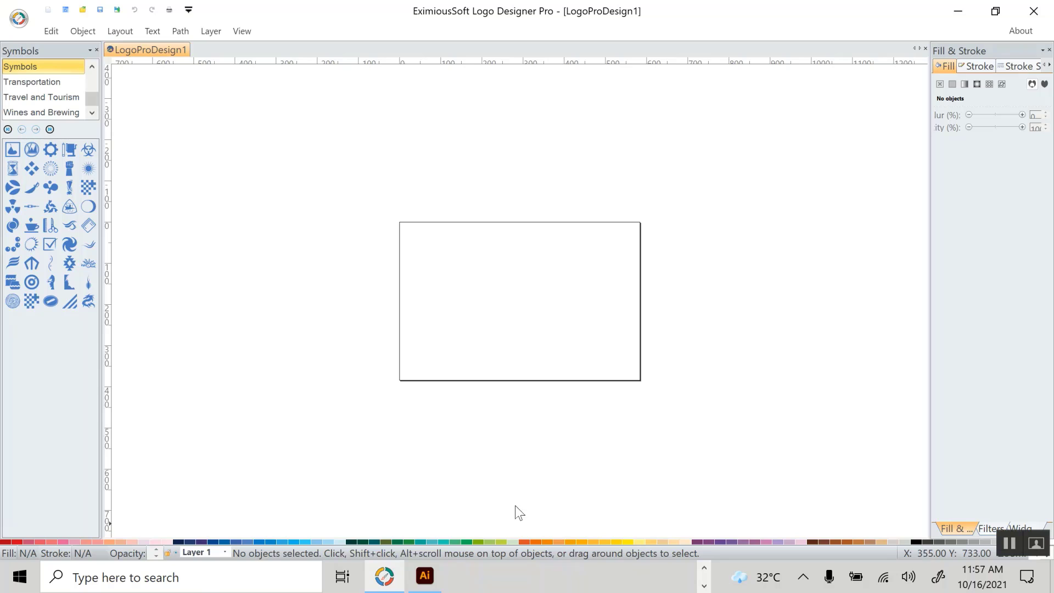
# Open the EDUKINDER template from page 4 of the People templates as a new design.
pyautogui.click(48, 29)
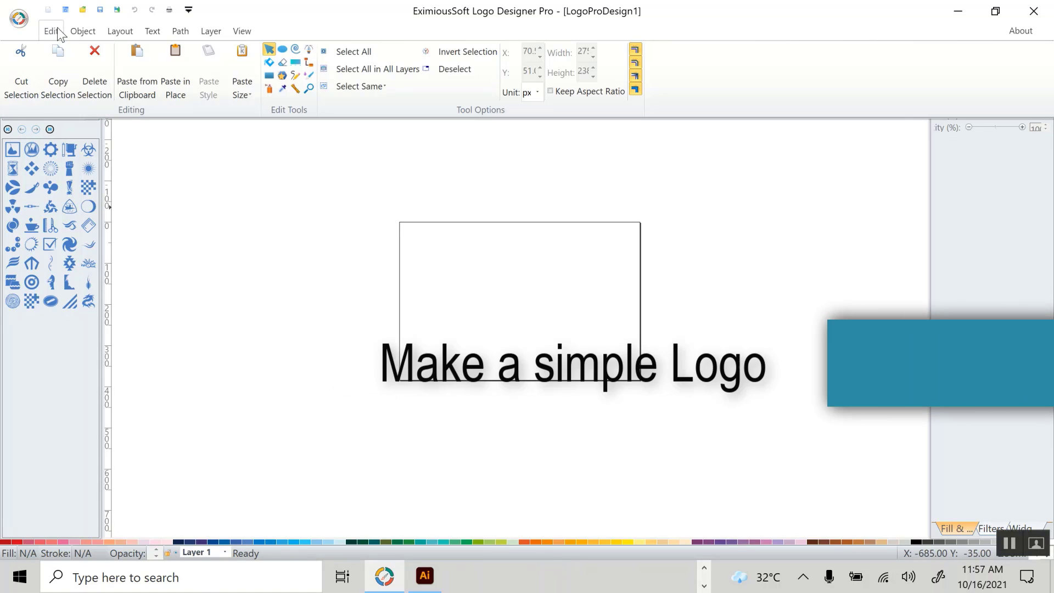
pyautogui.click(19, 19)
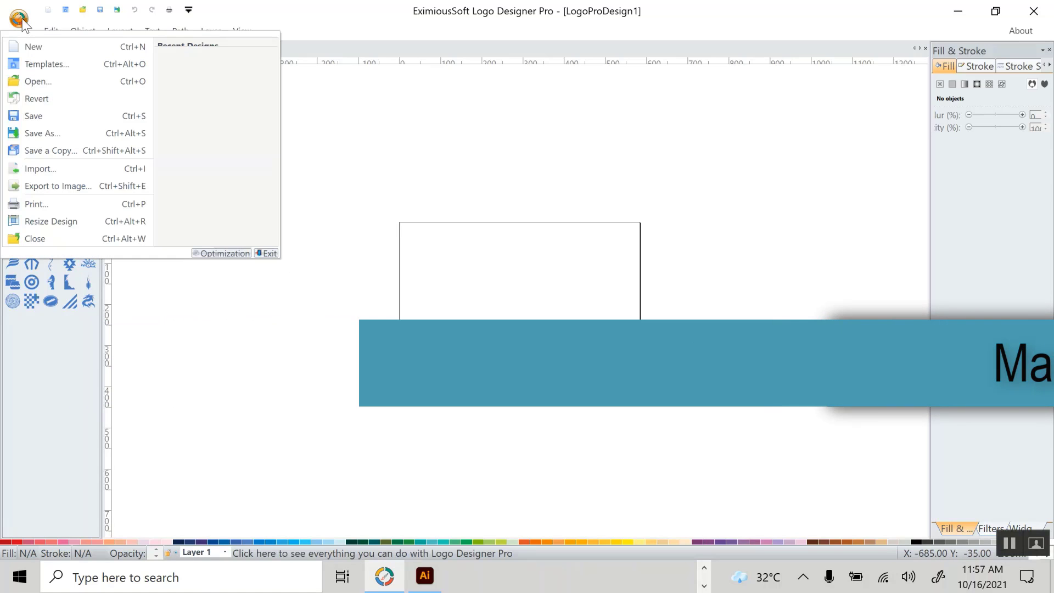
pyautogui.click(42, 62)
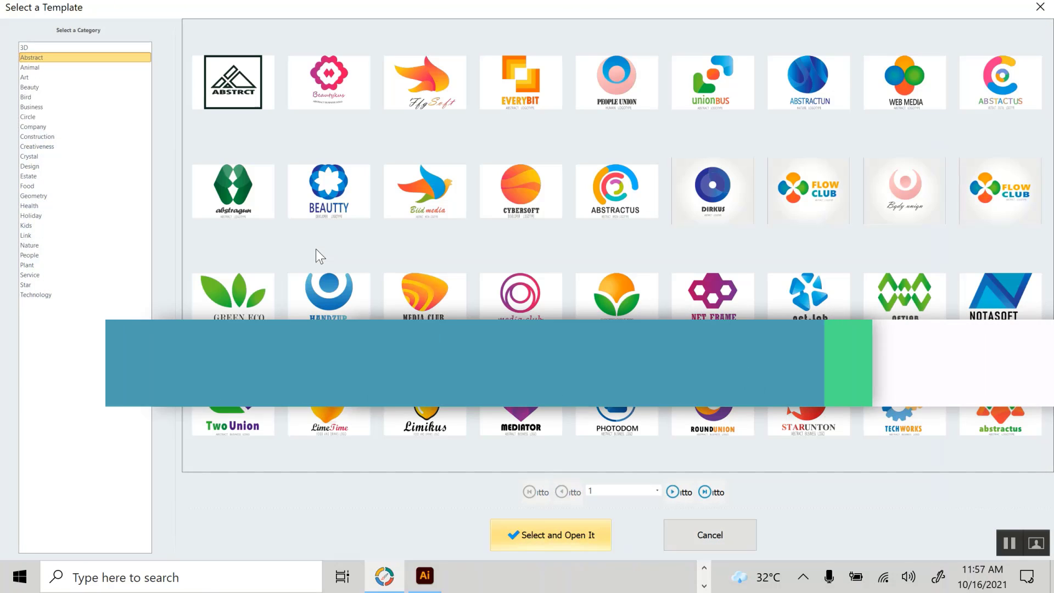
pyautogui.click(37, 255)
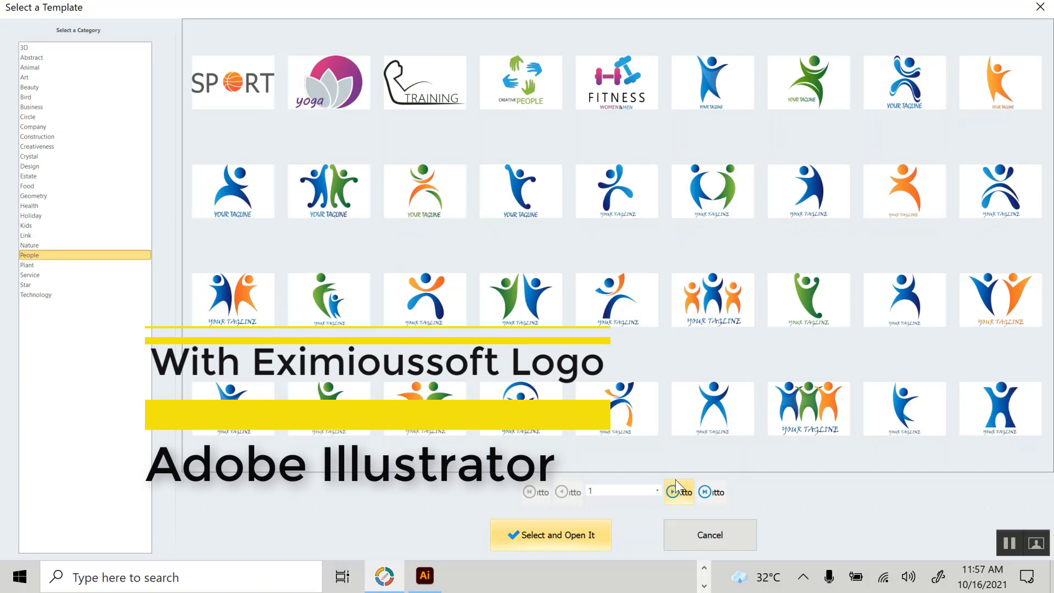
pyautogui.click(657, 490)
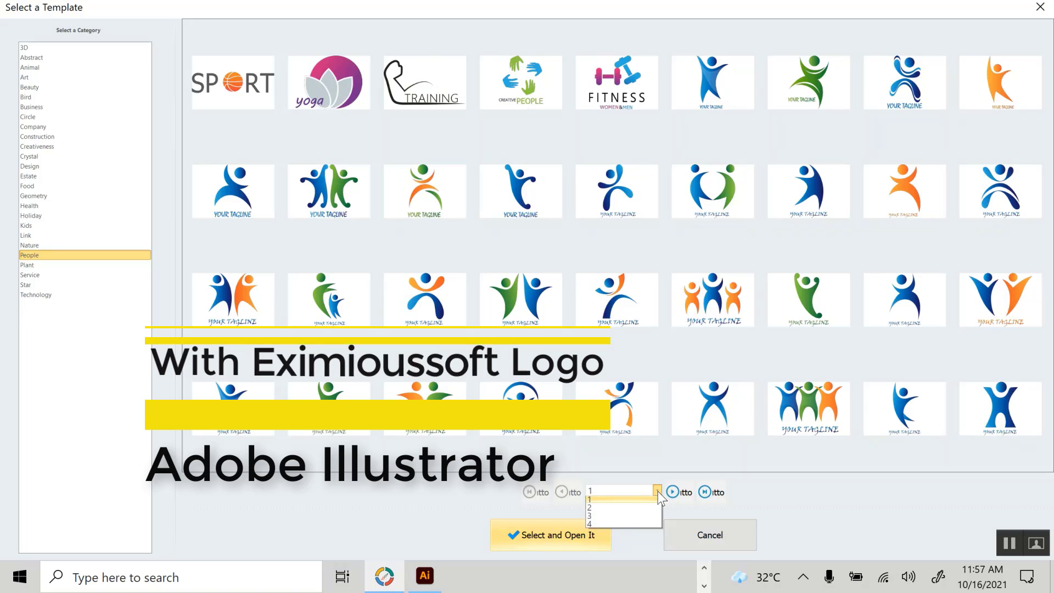
pyautogui.click(617, 522)
pyautogui.doubleClick(729, 302)
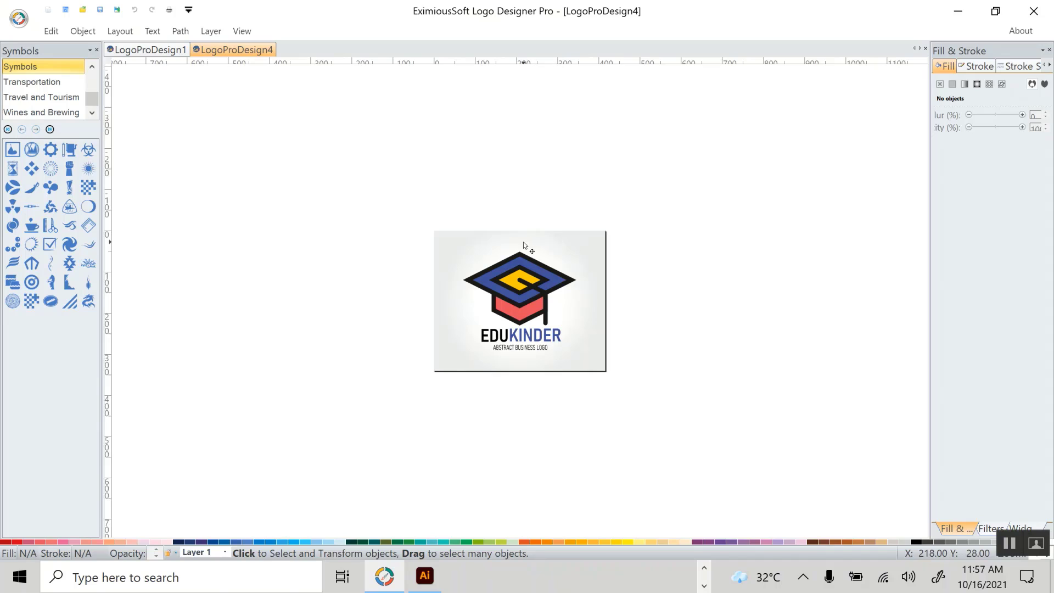
# Move the grey background aside, copy the EDUKINDER logo pieces, and bring up Illustrator.
pyautogui.moveTo(526, 242); pyautogui.dragTo(269, 262)
pyautogui.moveTo(366, 191); pyautogui.dragTo(680, 411)
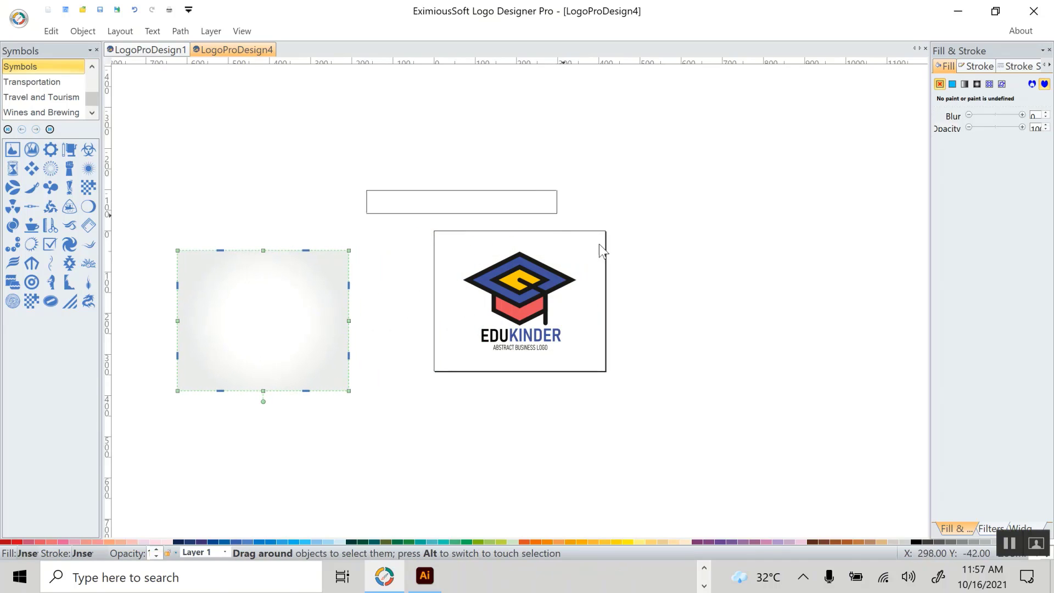
pyautogui.click(55, 31)
pyautogui.click(62, 61)
pyautogui.moveTo(423, 576)
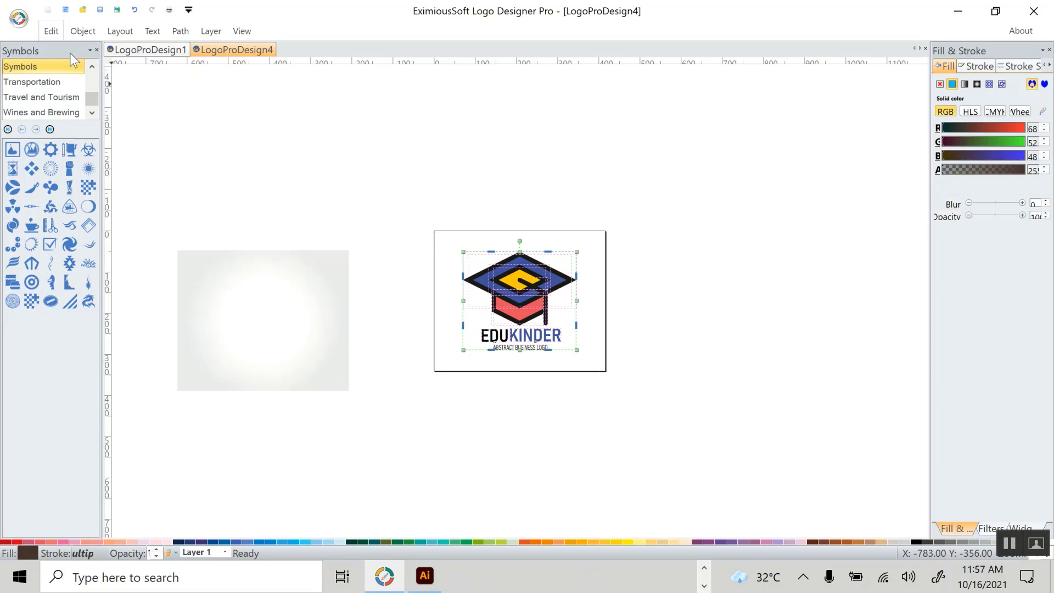
pyautogui.click(429, 583)
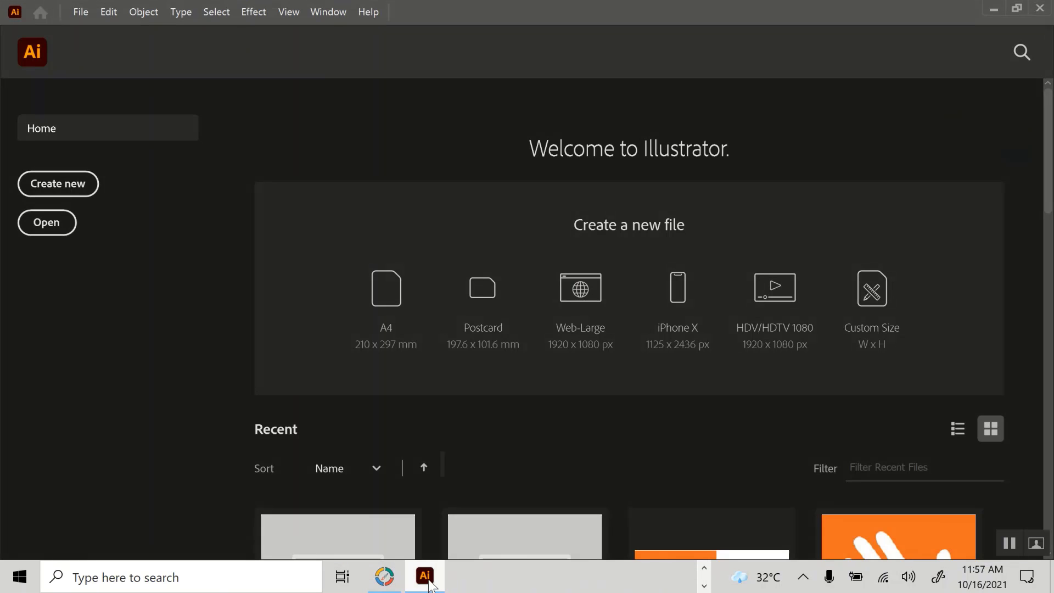
# Create a blank 1920 × 1080 px Web-Large document, Untitled-1.
pyautogui.click(84, 186)
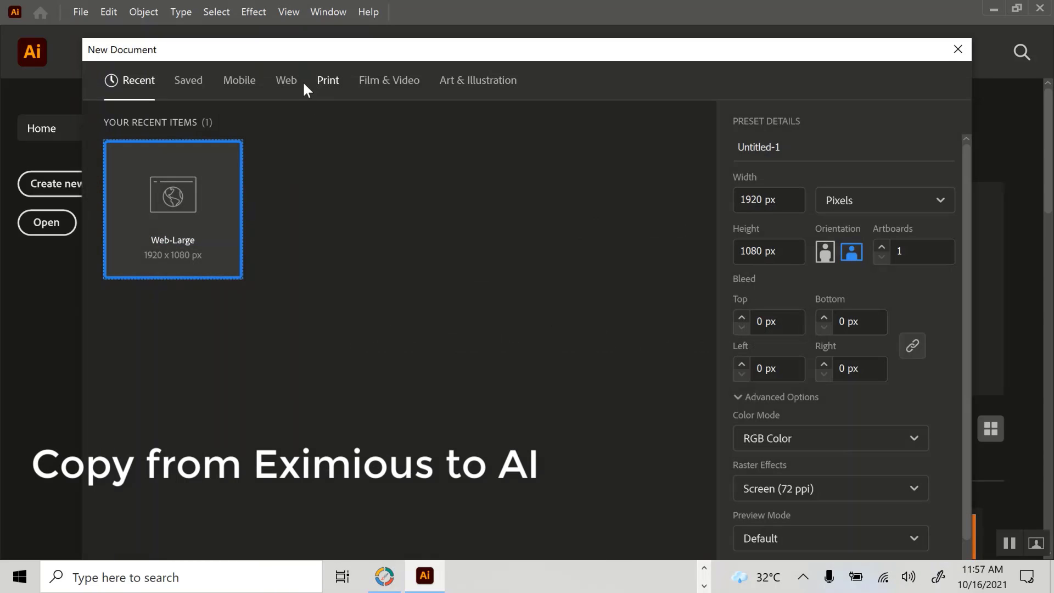
pyautogui.click(288, 82)
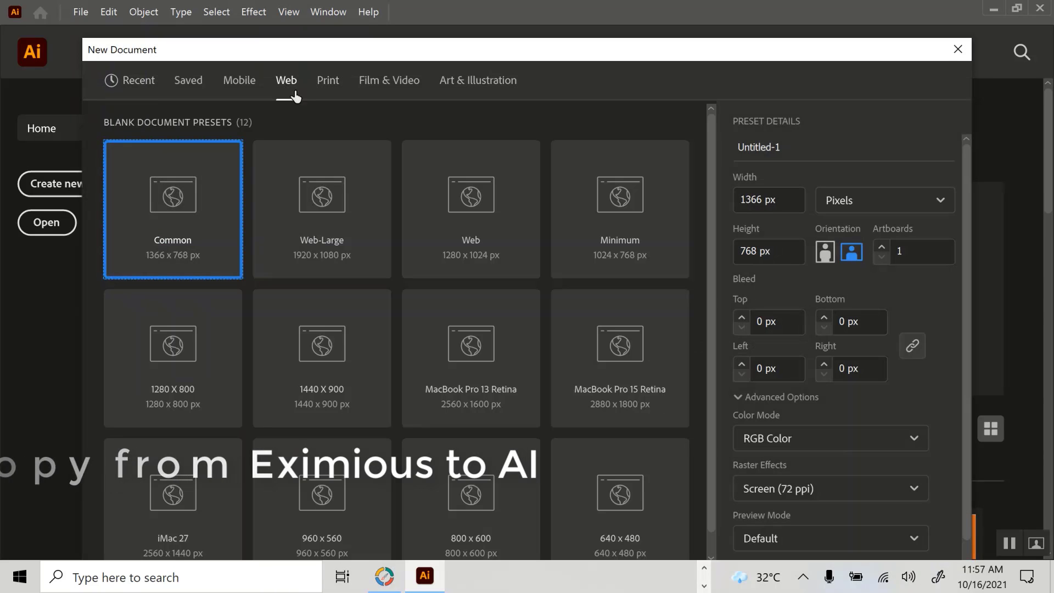
pyautogui.click(323, 208)
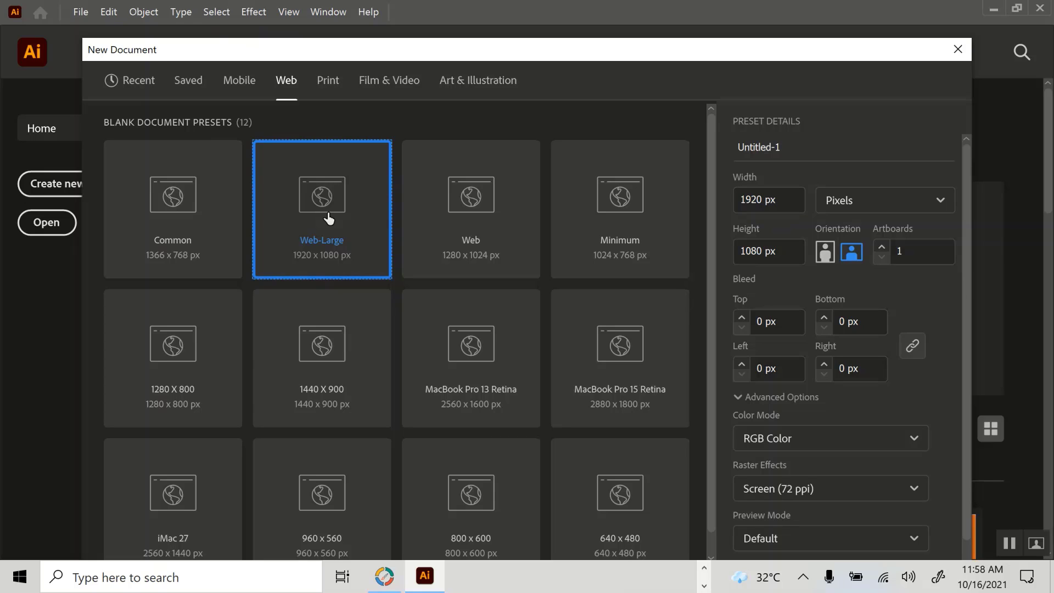
pyautogui.press('Escape')
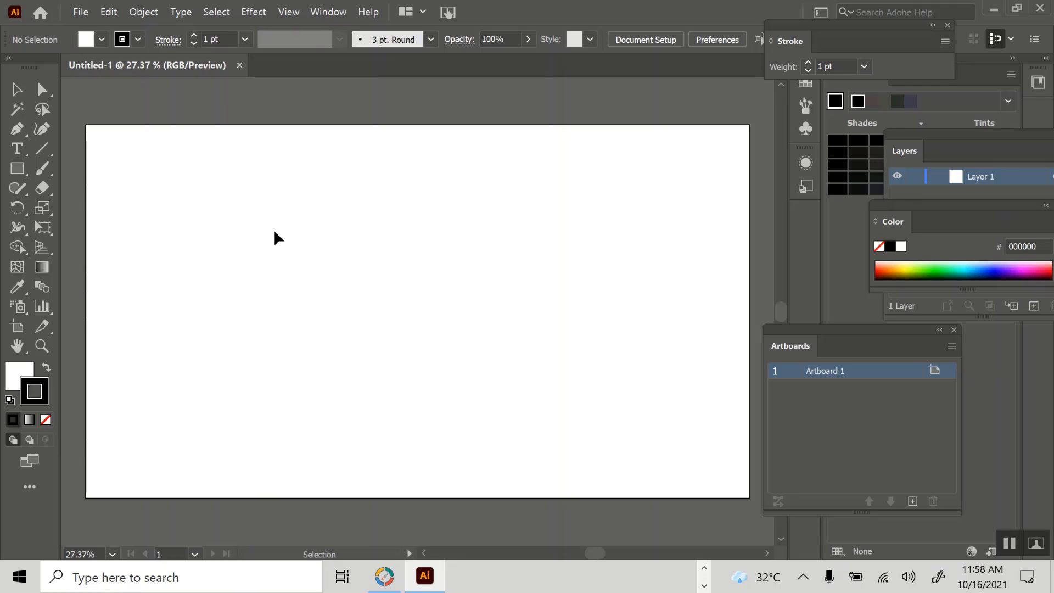
# Paste the EDUKINDER logo, enlarge it and move it up and left on the artboard.
pyautogui.click(108, 12)
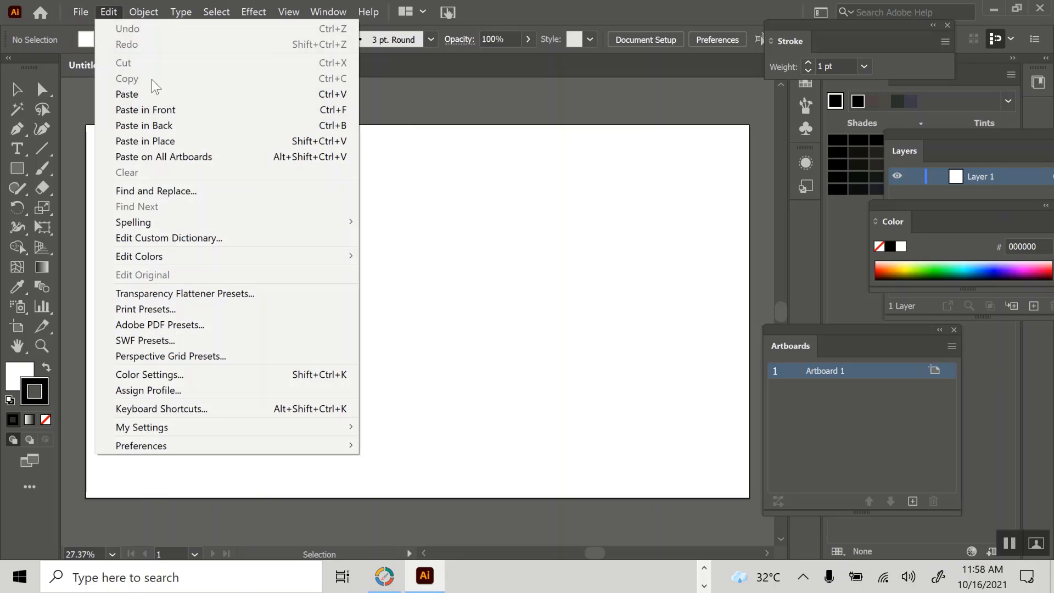
pyautogui.click(165, 110)
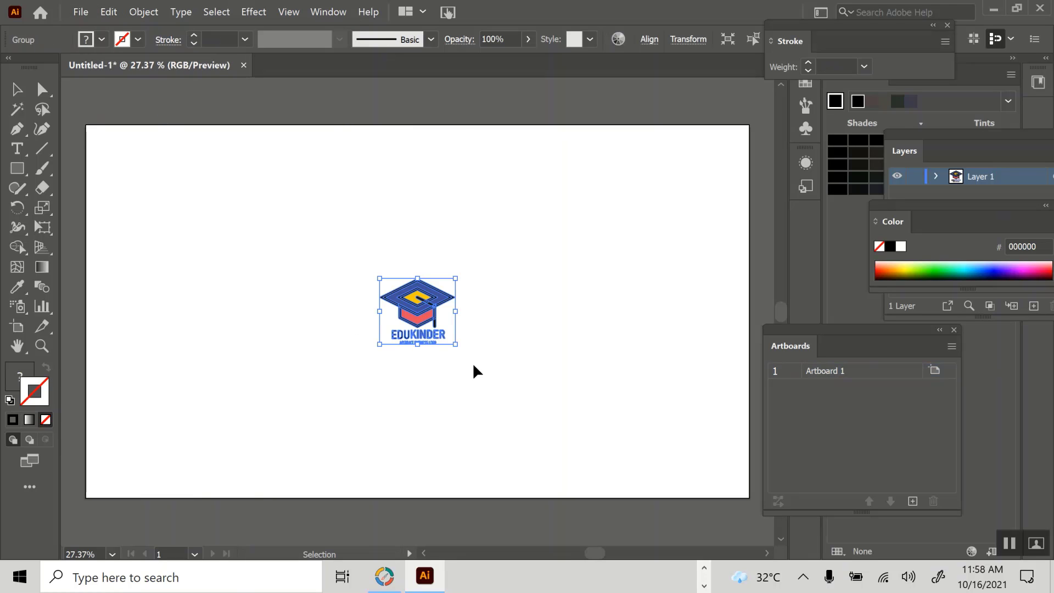
pyautogui.moveTo(475, 362); pyautogui.dragTo(537, 405)
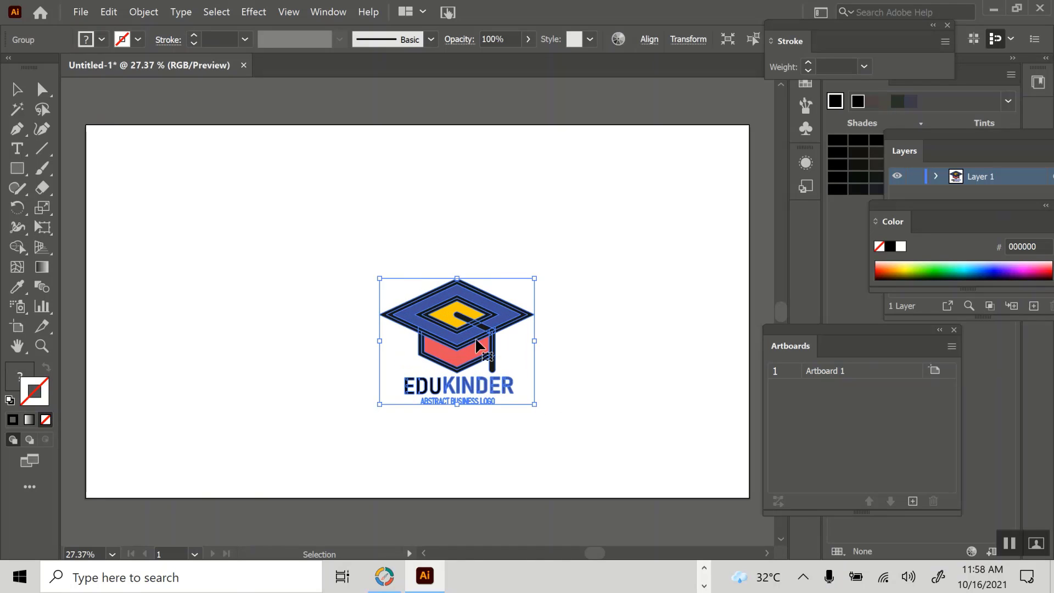
pyautogui.moveTo(478, 348); pyautogui.dragTo(339, 266)
# Ungroup the logo and pull the slanted and vertical tassel lines out to the right.
pyautogui.rightClick(370, 268)
pyautogui.moveTo(449, 446)
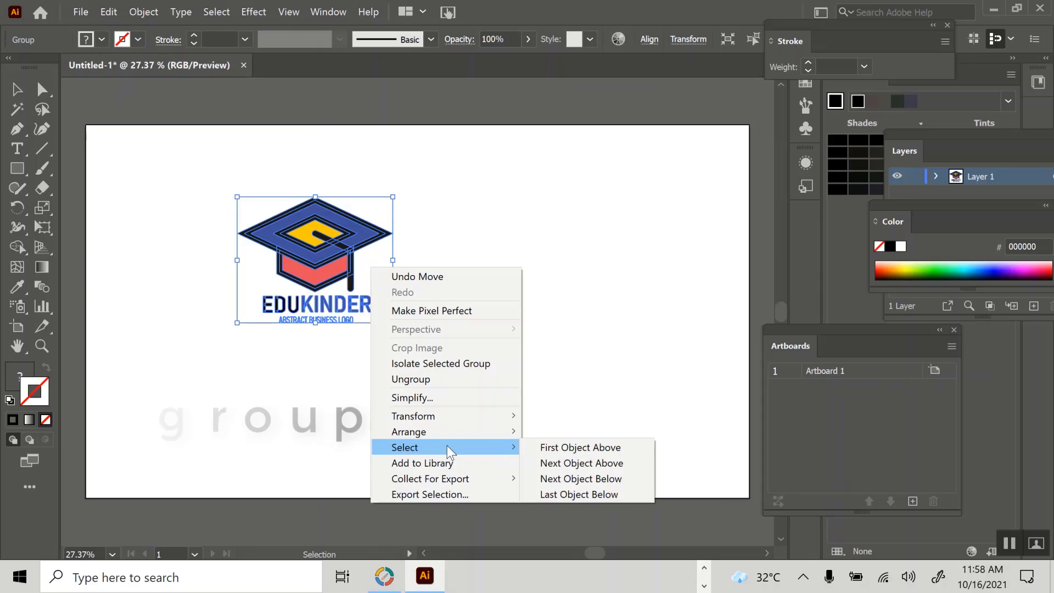
pyautogui.click(446, 380)
pyautogui.click(541, 343)
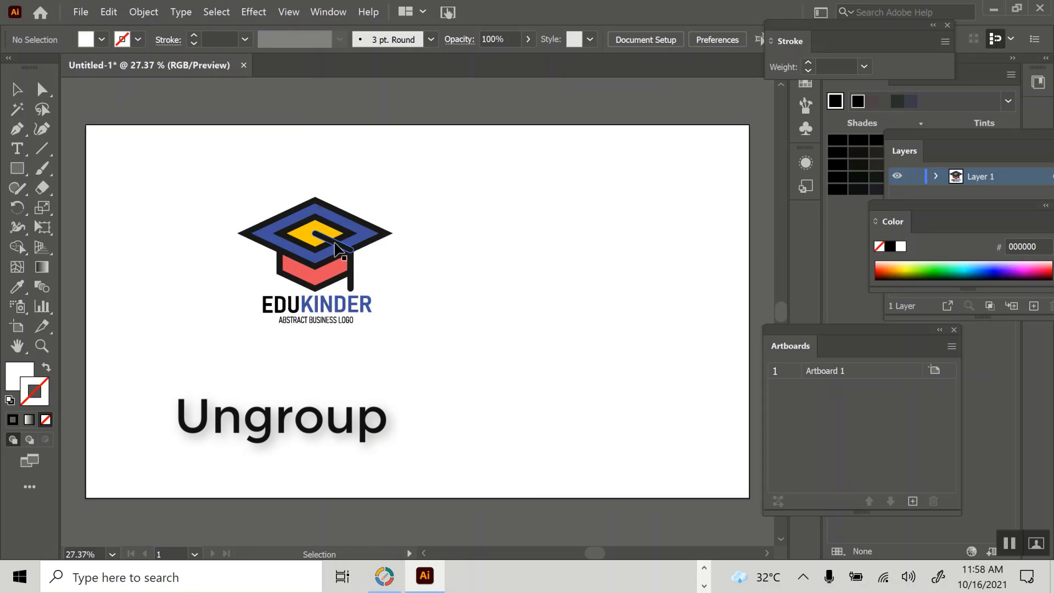
pyautogui.moveTo(337, 250); pyautogui.dragTo(463, 255)
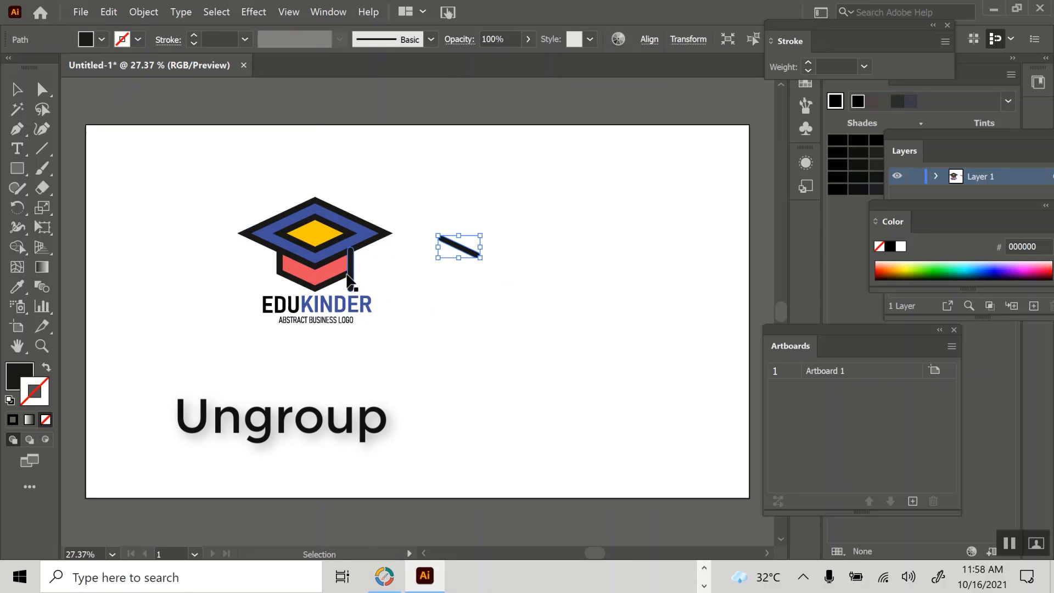
pyautogui.moveTo(349, 281); pyautogui.dragTo(461, 306)
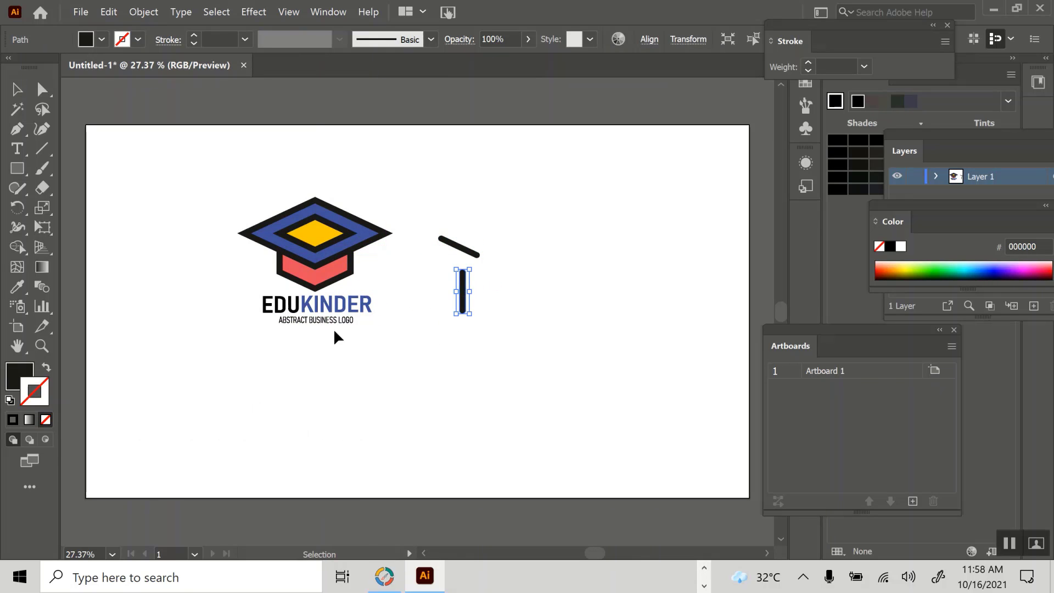
# Browse the Place dialog, sorted by date modified, and pick the jimmycube image.
pyautogui.click(82, 13)
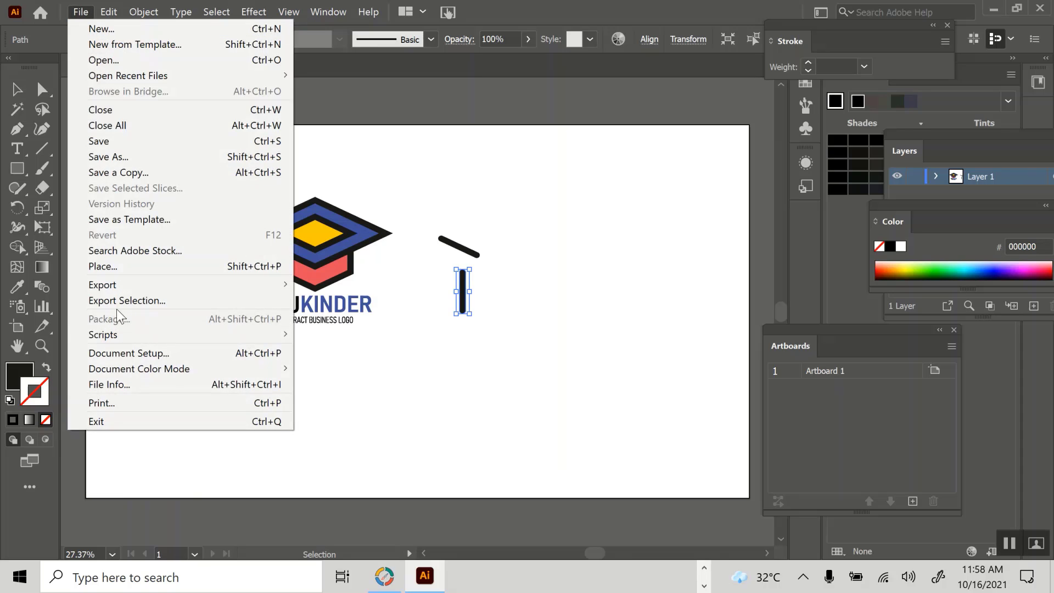
pyautogui.click(111, 268)
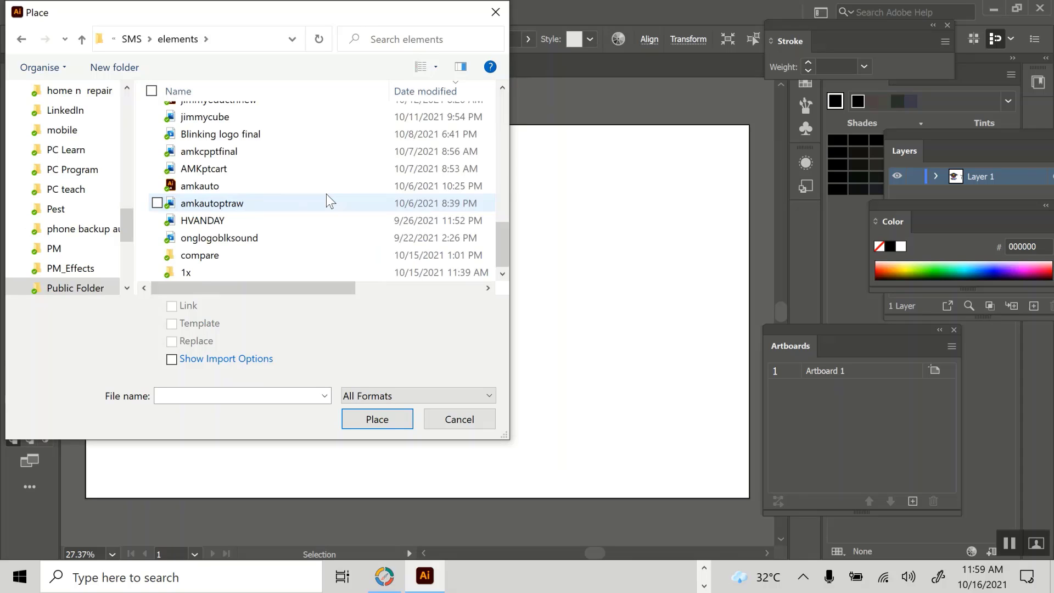
pyautogui.scroll(4, 326, 193)
pyautogui.scroll(4, 326, 193)
pyautogui.scroll(4, 326, 193)
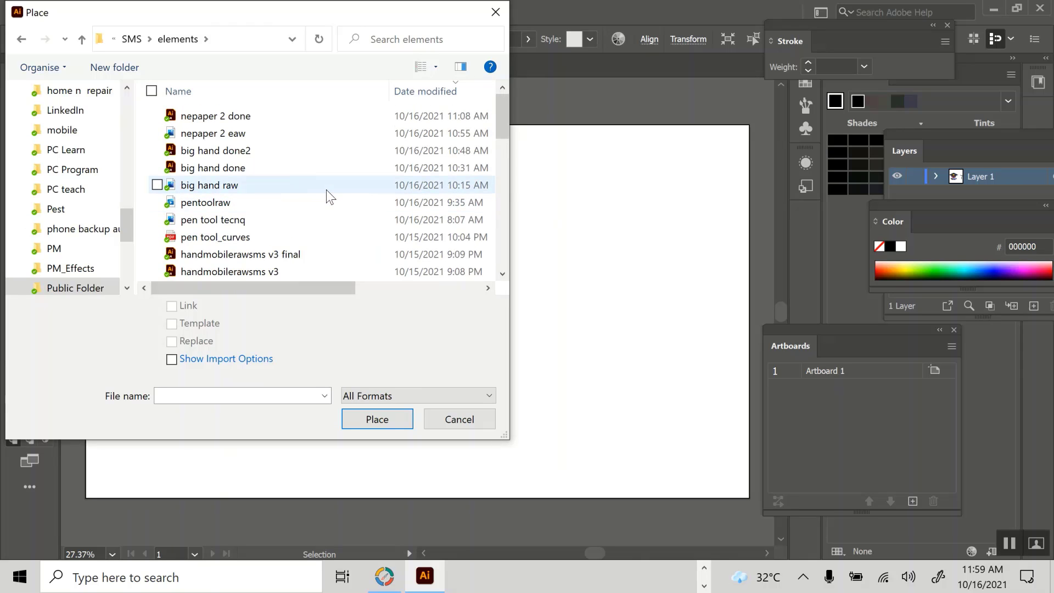
pyautogui.scroll(-1, 326, 194)
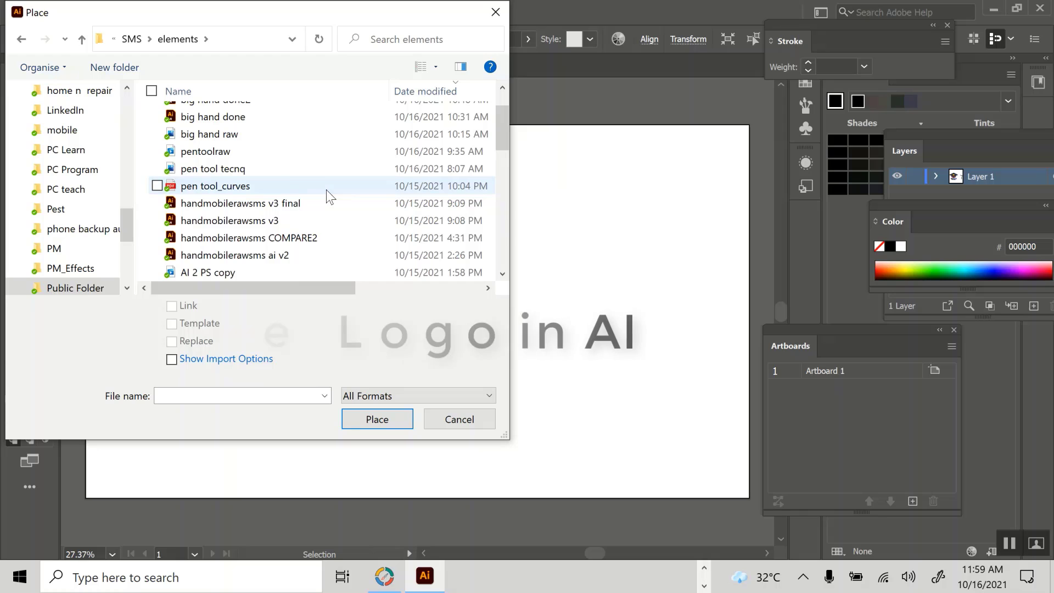
pyautogui.scroll(-1, 326, 189)
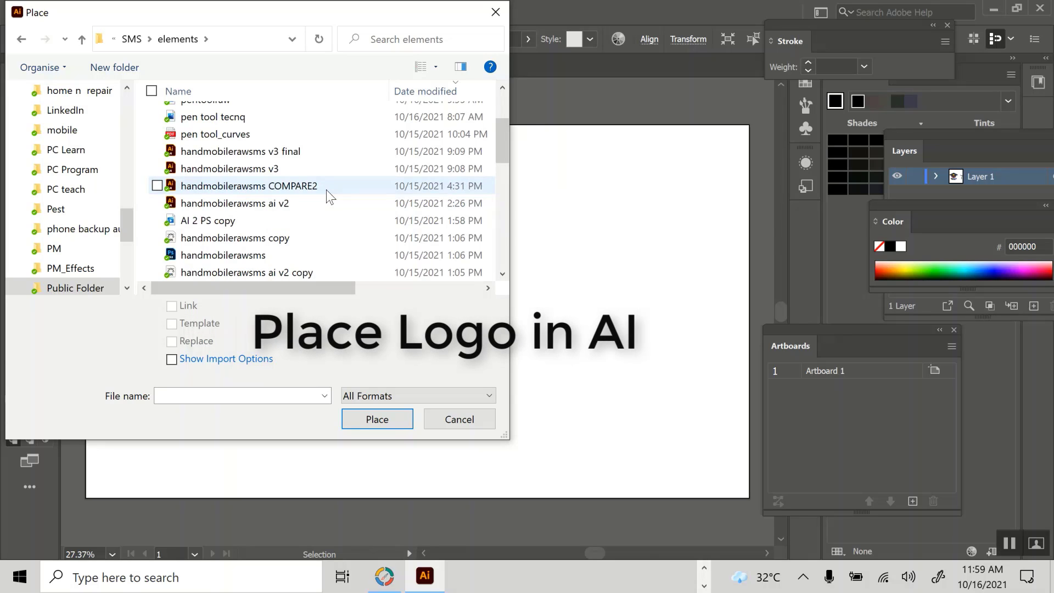
pyautogui.click(424, 85)
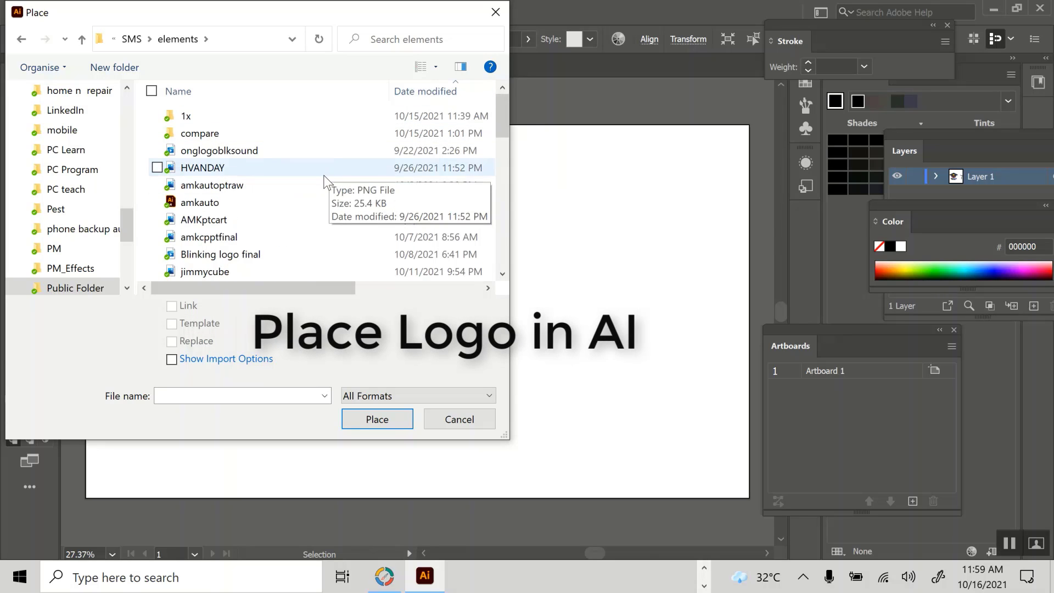
pyautogui.scroll(-2, 324, 176)
pyautogui.scroll(-1, 324, 176)
pyautogui.scroll(1, 324, 176)
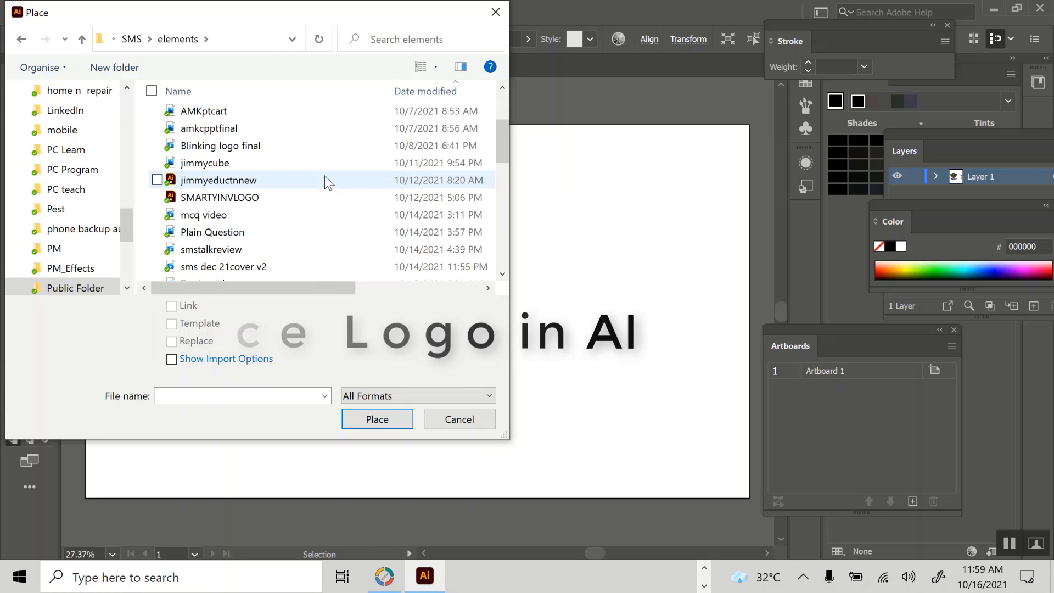
pyautogui.doubleClick(265, 163)
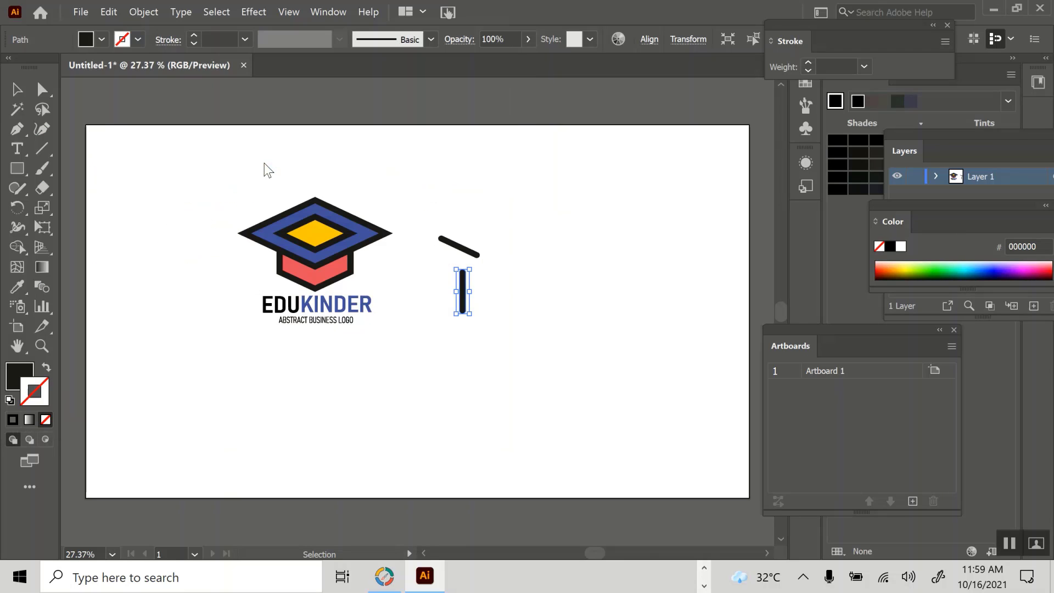
# Drop the jimmycube image, shrink it and move it into the cap's yellow centre.
pyautogui.click(498, 155)
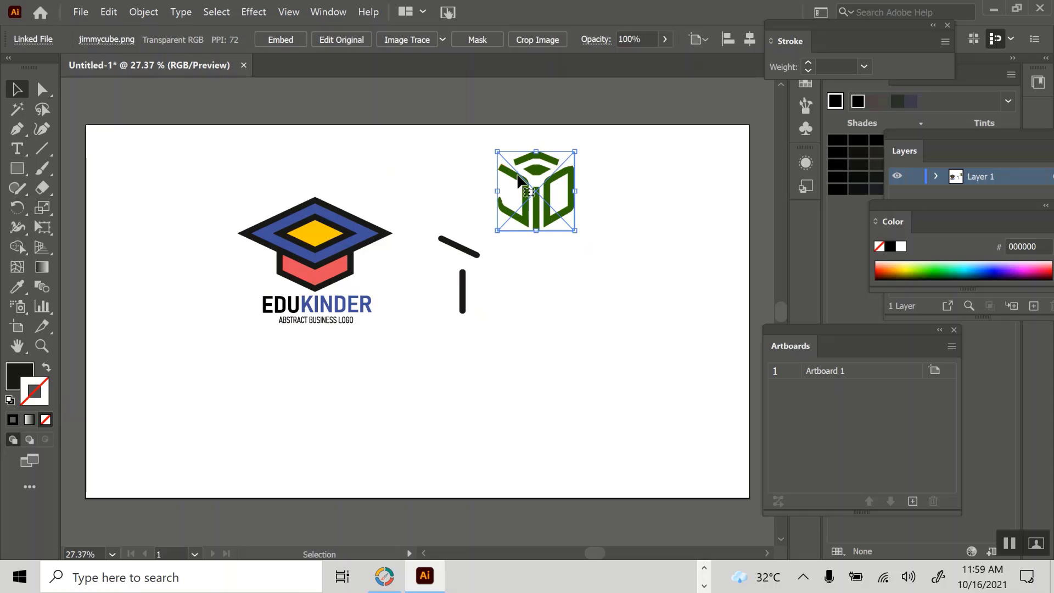
pyautogui.moveTo(496, 231); pyautogui.dragTo(547, 180)
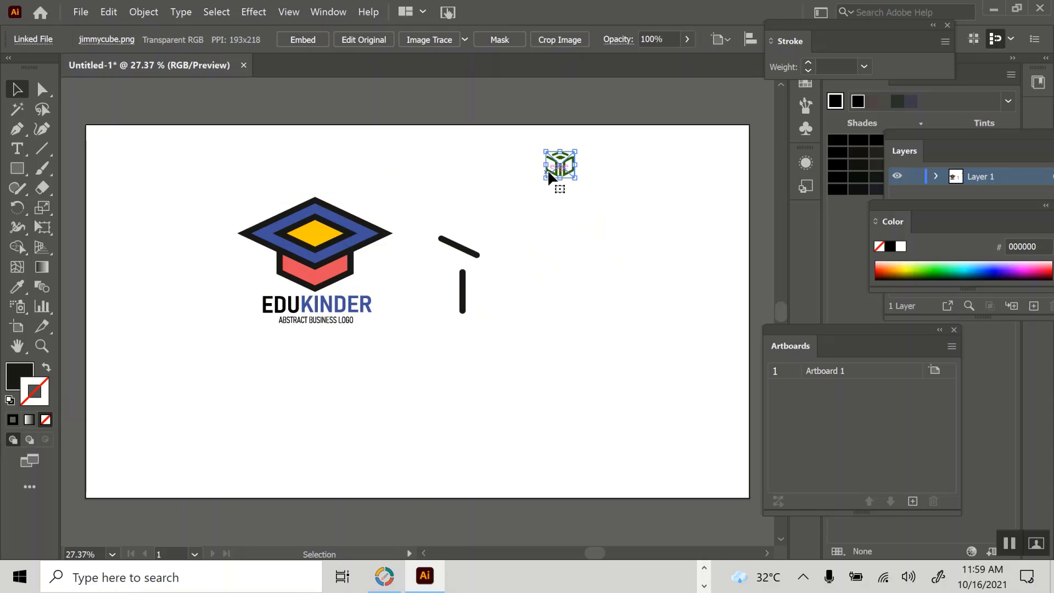
pyautogui.moveTo(559, 165)
pyautogui.mouseDown()
pyautogui.moveTo(296, 242)
pyautogui.moveTo(307, 240)
pyautogui.mouseUp()
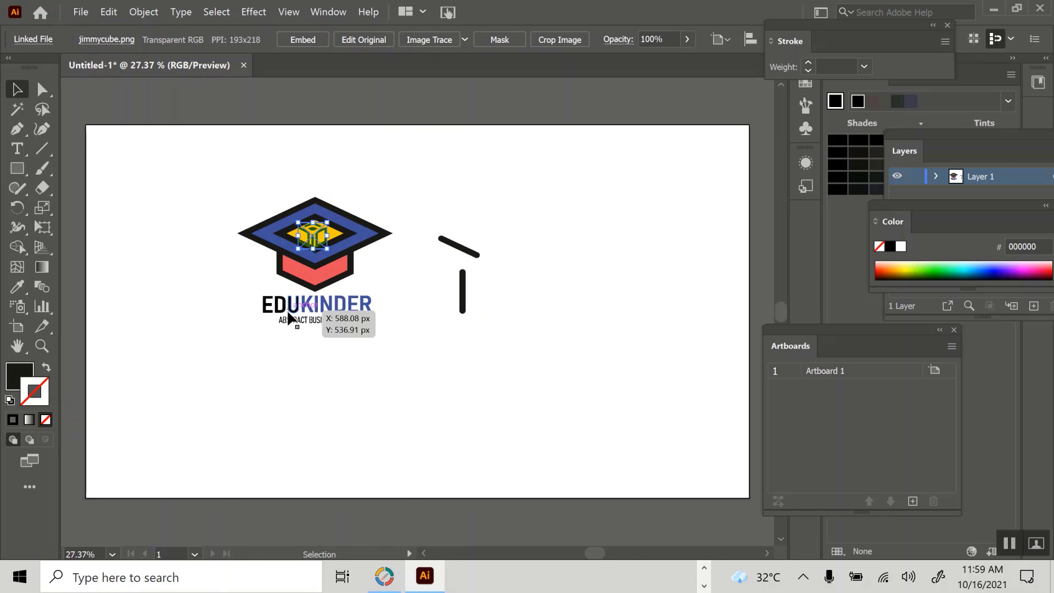
# Fine-tune the cube's size on the cap and move the slanted black bar lower.
pyautogui.scroll(1, 435, 201)
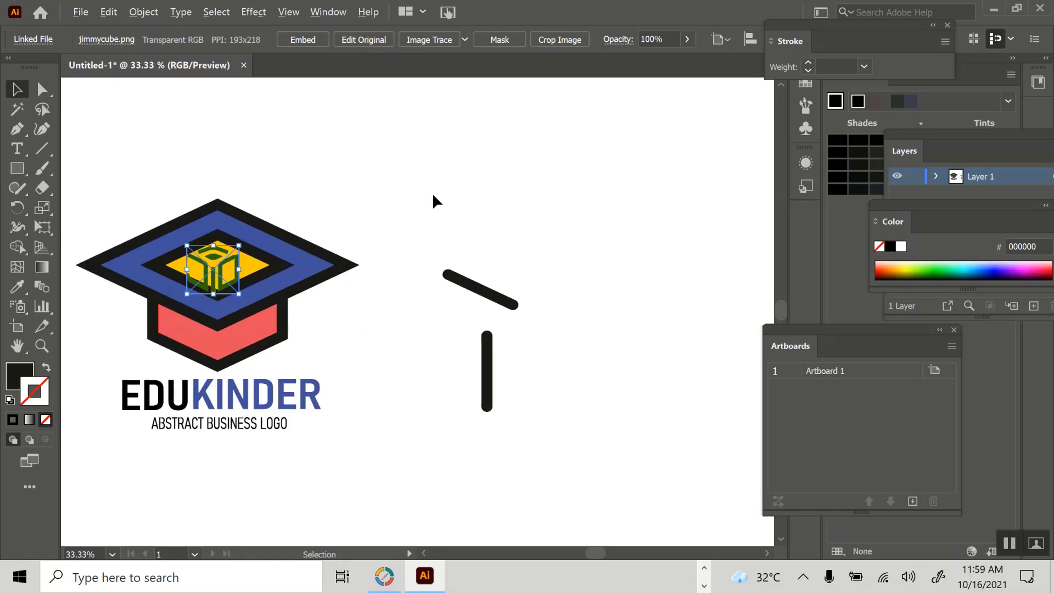
pyautogui.scroll(1, 436, 202)
pyautogui.scroll(-2, 435, 202)
pyautogui.scroll(1, 437, 203)
pyautogui.moveTo(303, 262); pyautogui.dragTo(297, 255)
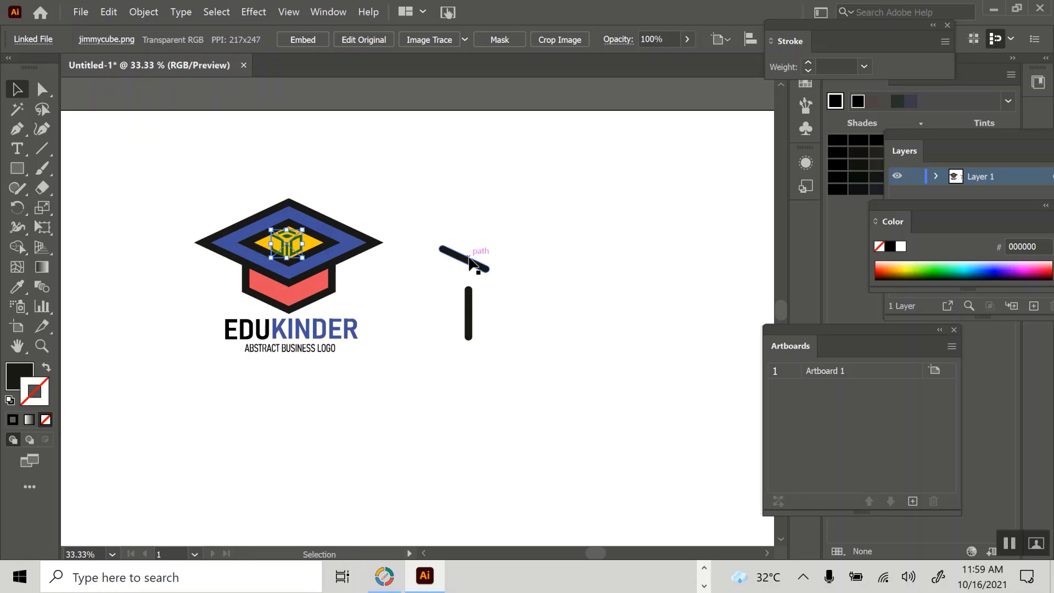
pyautogui.moveTo(466, 260); pyautogui.dragTo(339, 263)
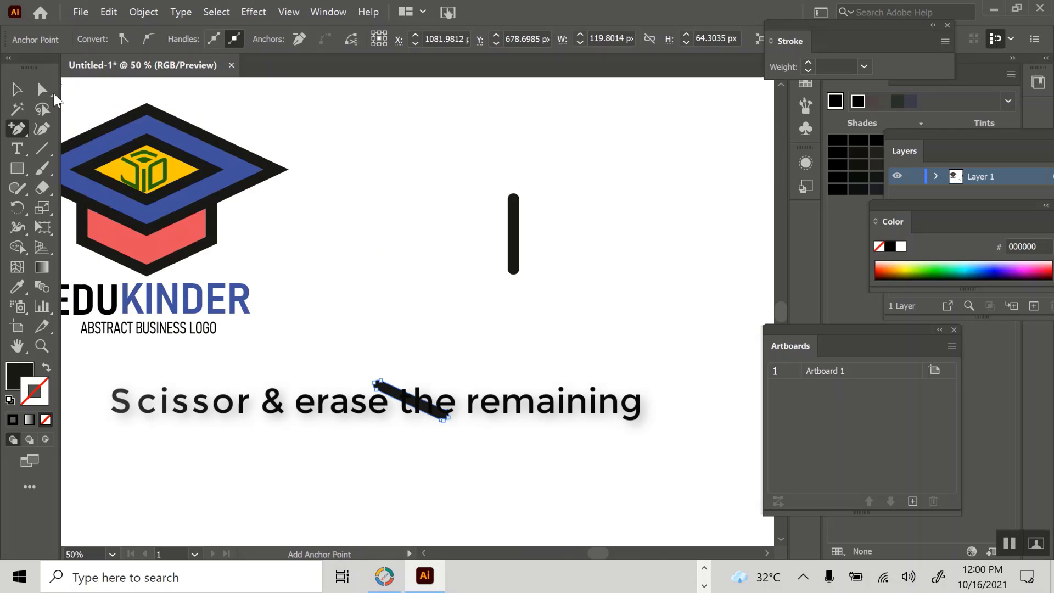
# Add an anchor point near the right end of the slanted black bar.
pyautogui.click(41, 92)
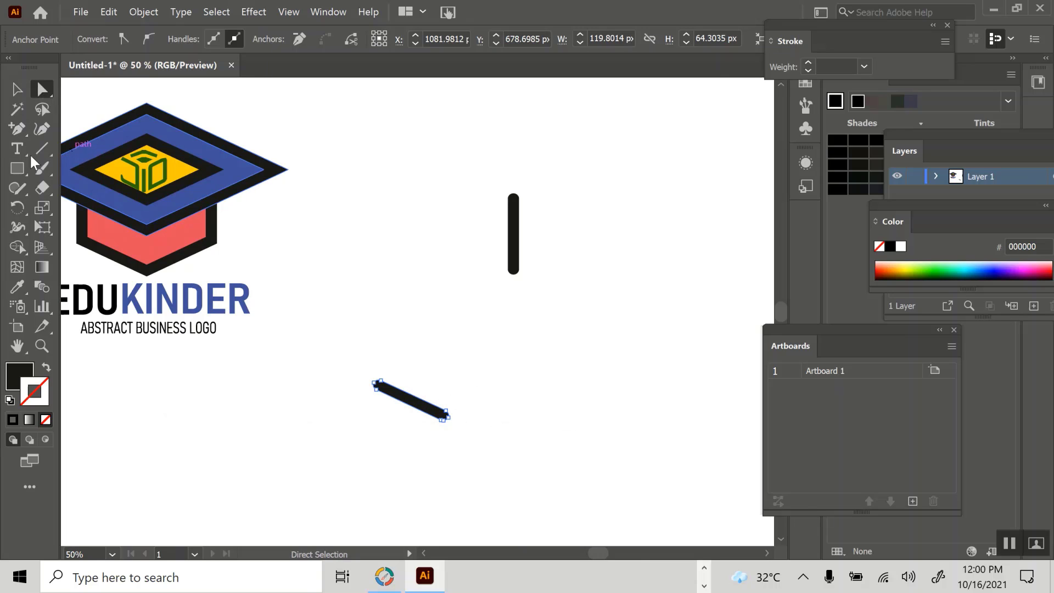
pyautogui.click(17, 130)
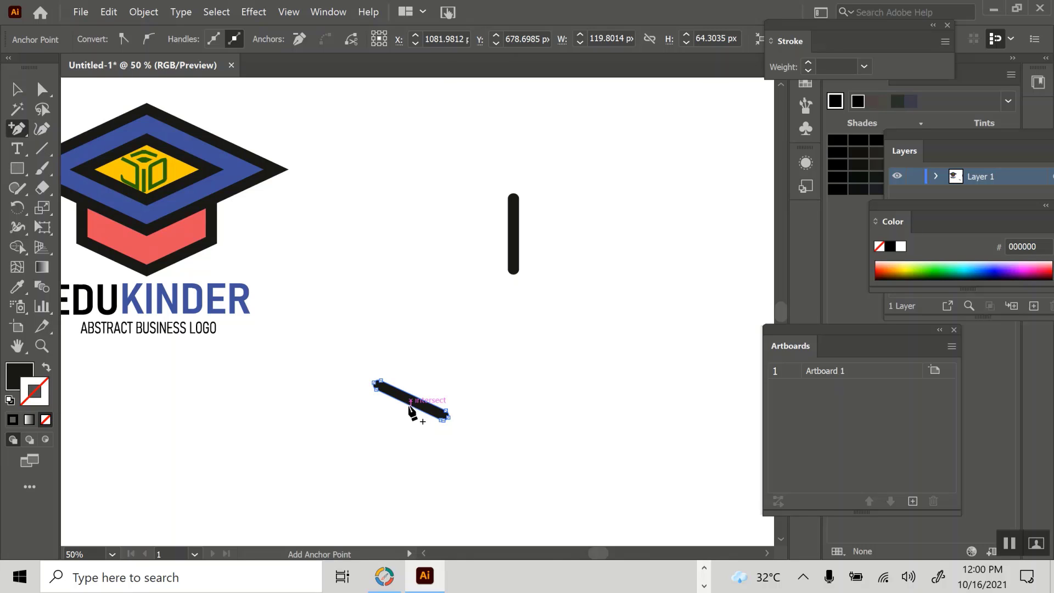
pyautogui.click(404, 402)
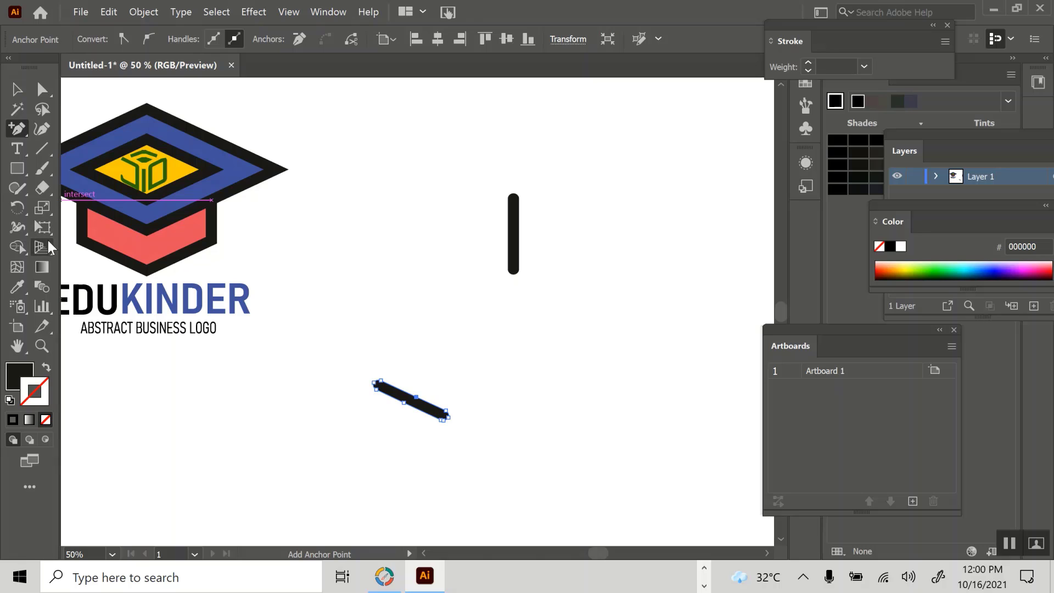
# Cut the bar with the Scissors tool near its end, dismissing the endpoint warning.
pyautogui.click(42, 190)
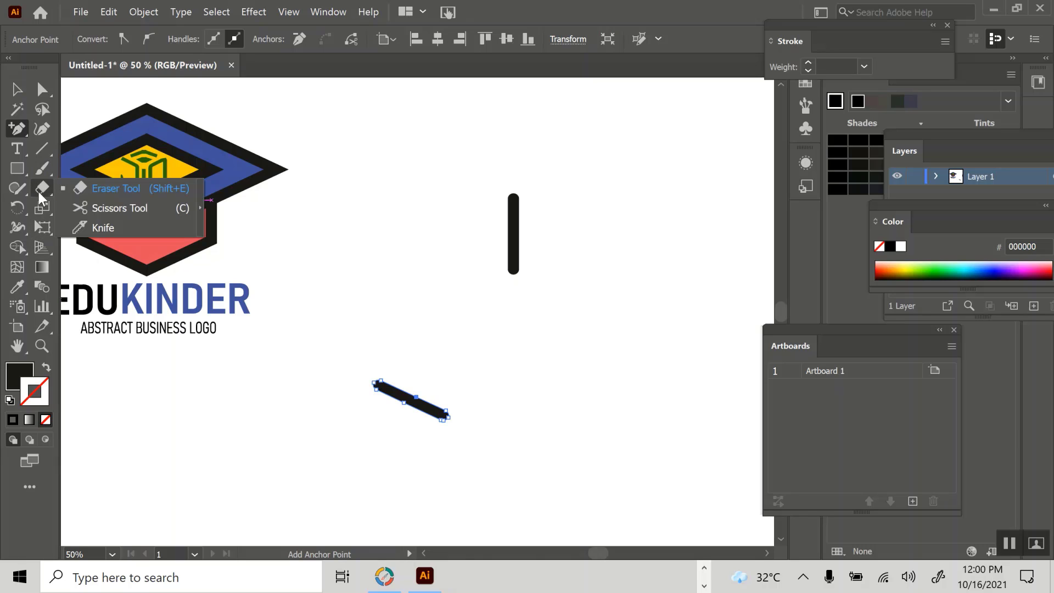
pyautogui.click(88, 209)
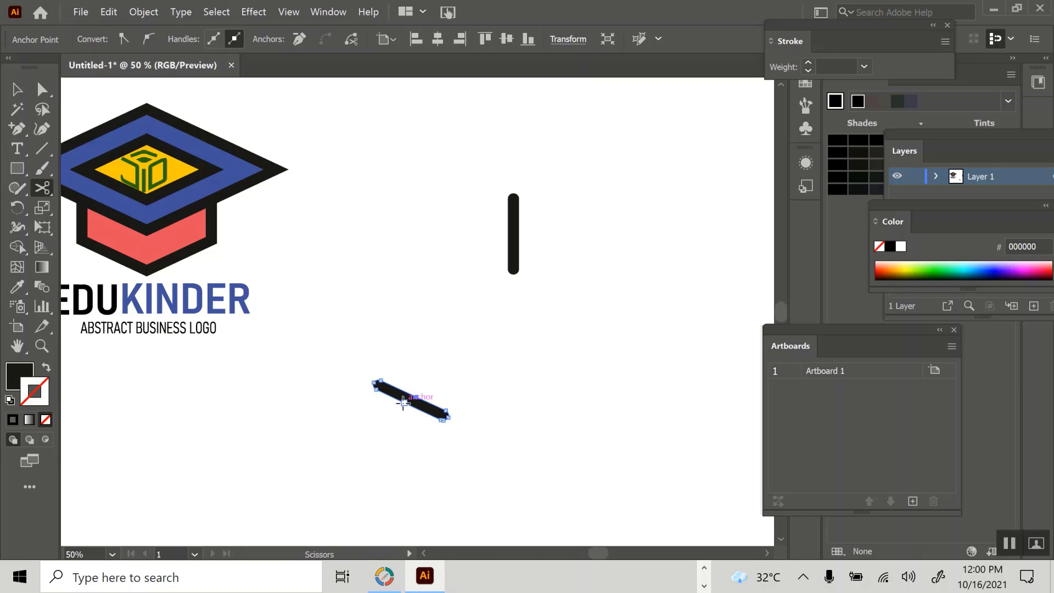
pyautogui.click(404, 403)
pyautogui.click(417, 396)
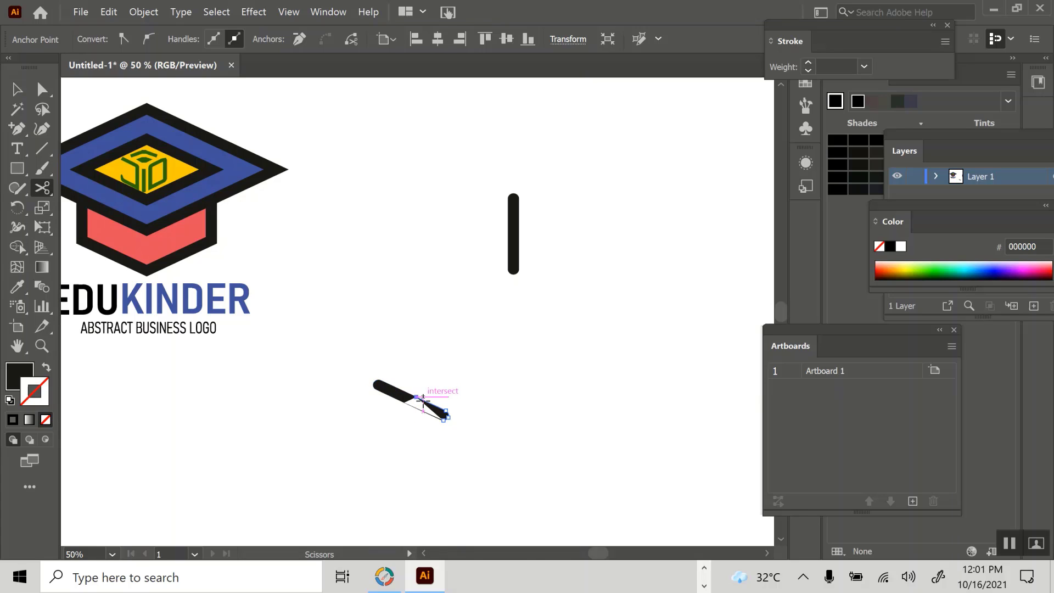
pyautogui.click(421, 394)
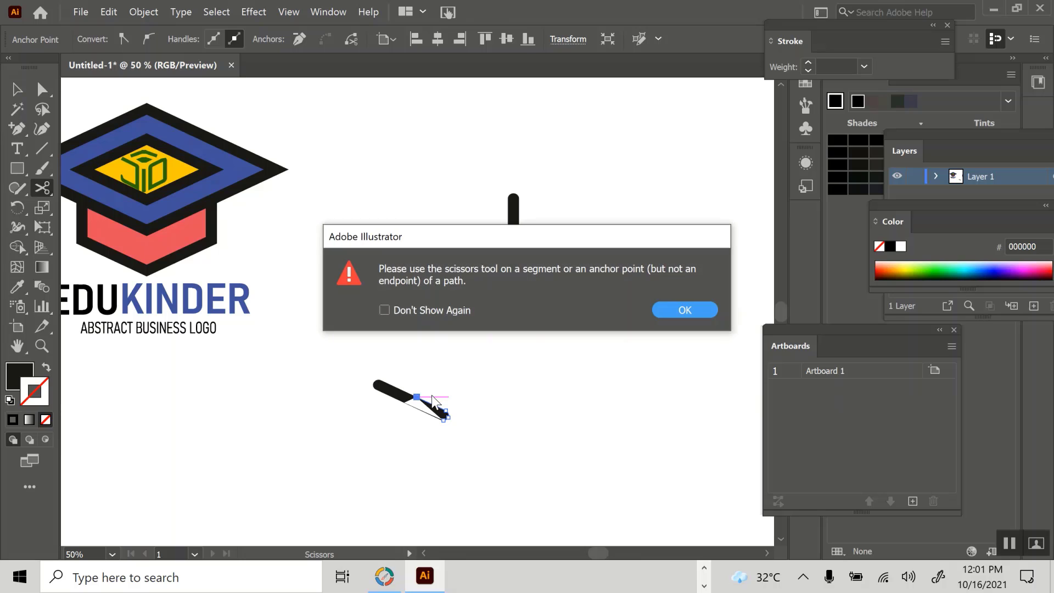
pyautogui.click(685, 310)
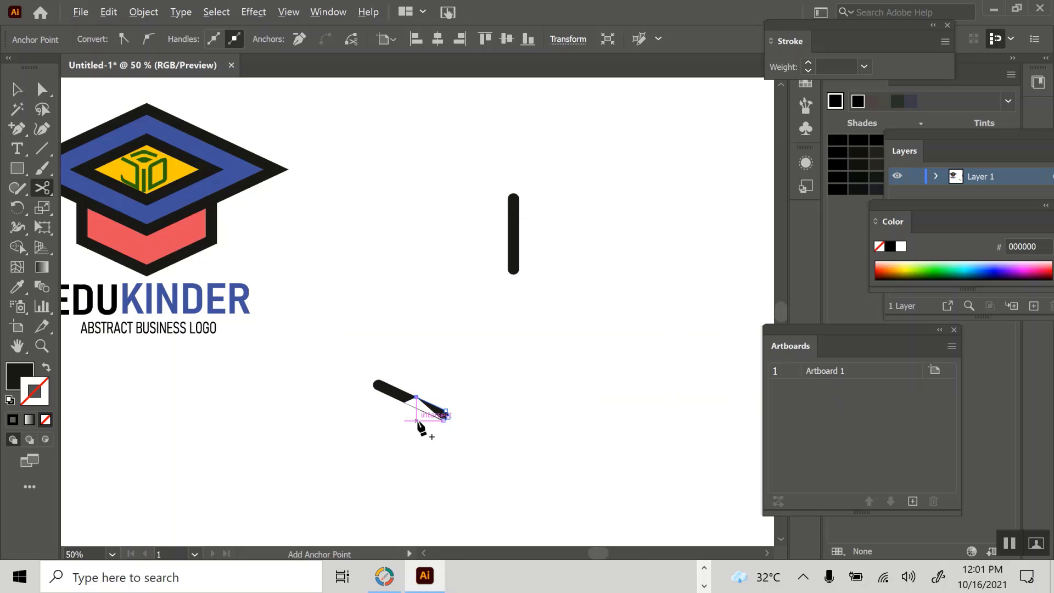
pyautogui.click(16, 90)
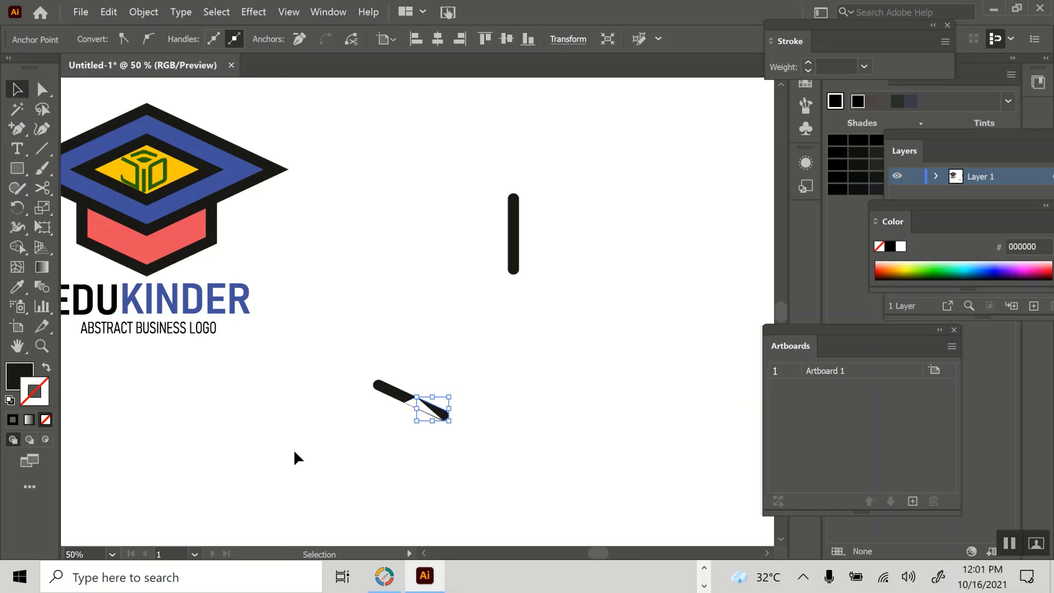
pyautogui.keyDown('alt'); pyautogui.scroll(3, 294, 456); pyautogui.keyUp('alt')
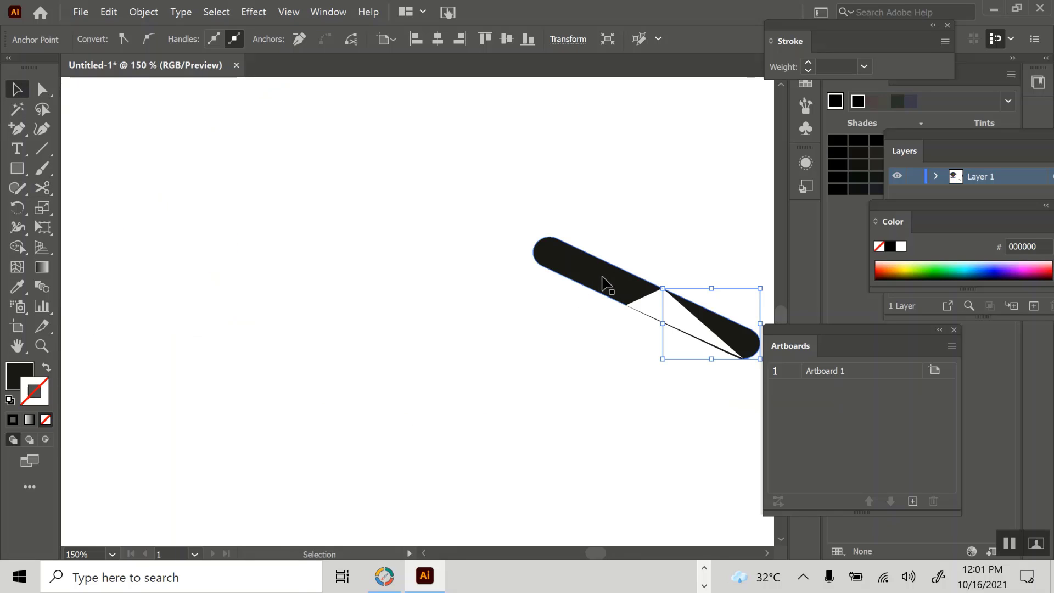
# Erase the bar's triangular end piece and leftover sliver with the Eraser Tool.
pyautogui.press('space')
pyautogui.moveTo(603, 277); pyautogui.dragTo(476, 296)
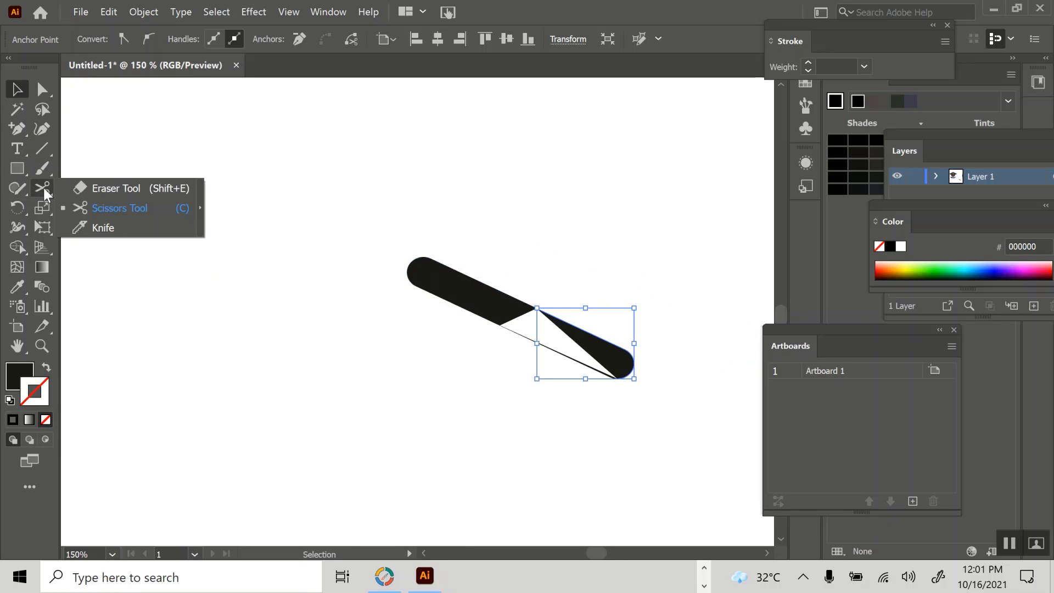
pyautogui.moveTo(43, 185); pyautogui.dragTo(101, 187)
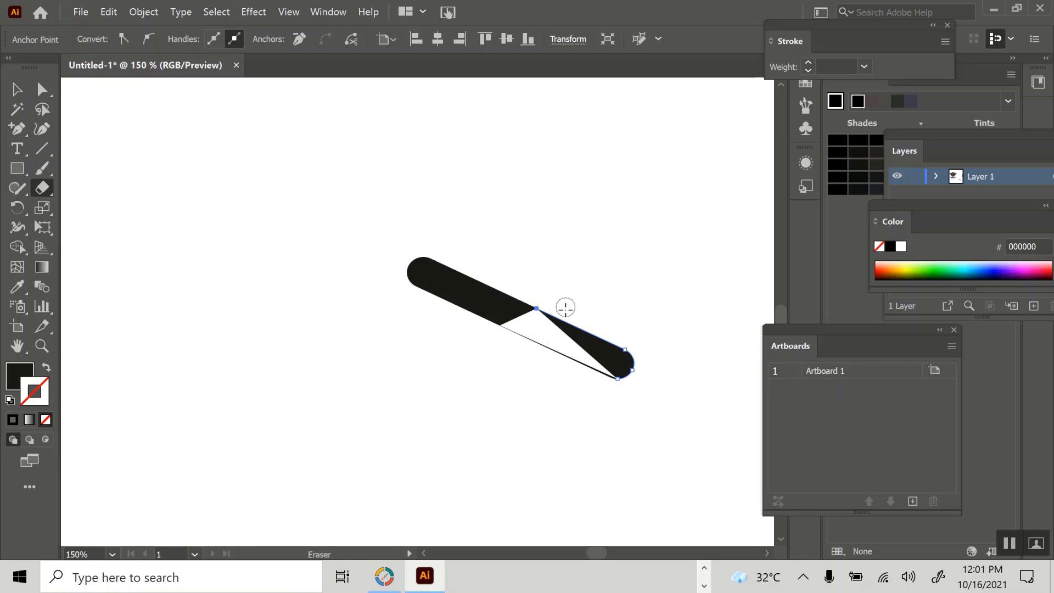
pyautogui.moveTo(565, 307)
pyautogui.mouseDown()
pyautogui.moveTo(511, 341)
pyautogui.moveTo(613, 379)
pyautogui.moveTo(638, 348)
pyautogui.moveTo(626, 370)
pyautogui.moveTo(622, 334)
pyautogui.moveTo(607, 337)
pyautogui.moveTo(562, 304)
pyautogui.moveTo(550, 321)
pyautogui.mouseUp()
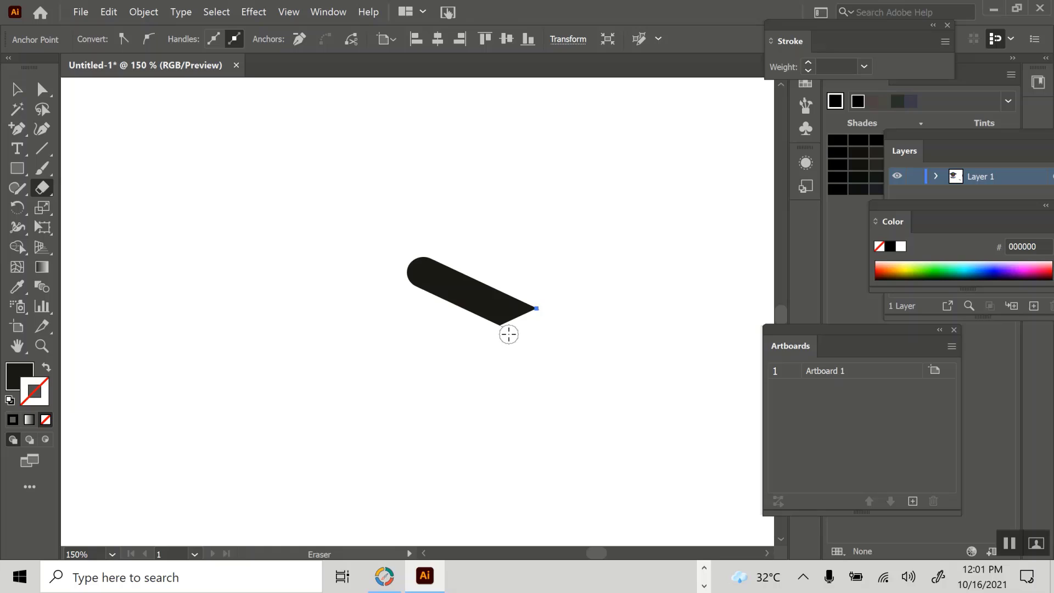
pyautogui.moveTo(509, 334); pyautogui.dragTo(518, 350)
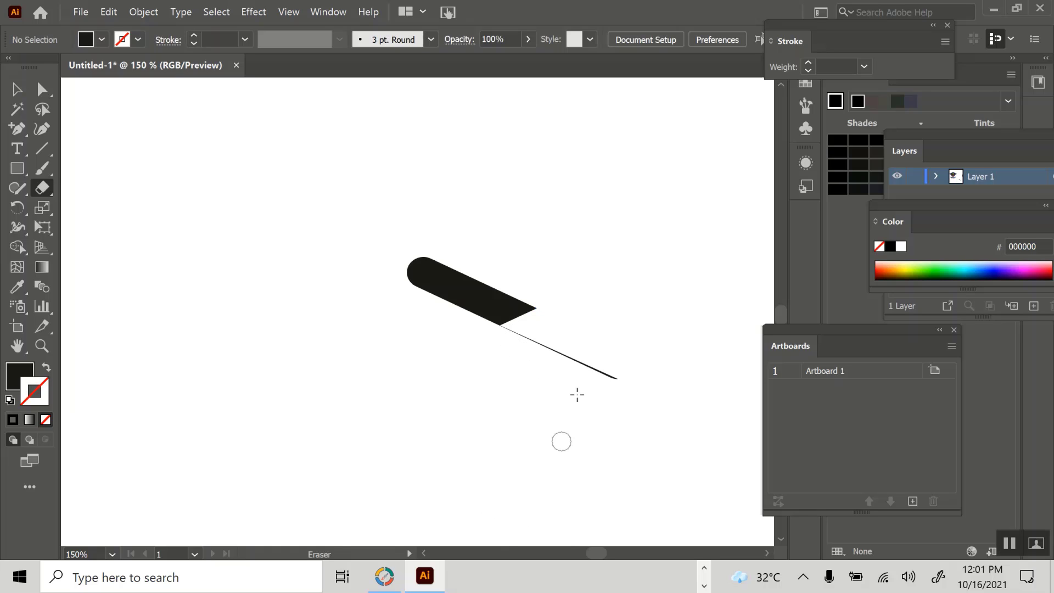
pyautogui.moveTo(536, 358); pyautogui.dragTo(503, 334)
pyautogui.moveTo(563, 355); pyautogui.dragTo(610, 380)
pyautogui.click(16, 90)
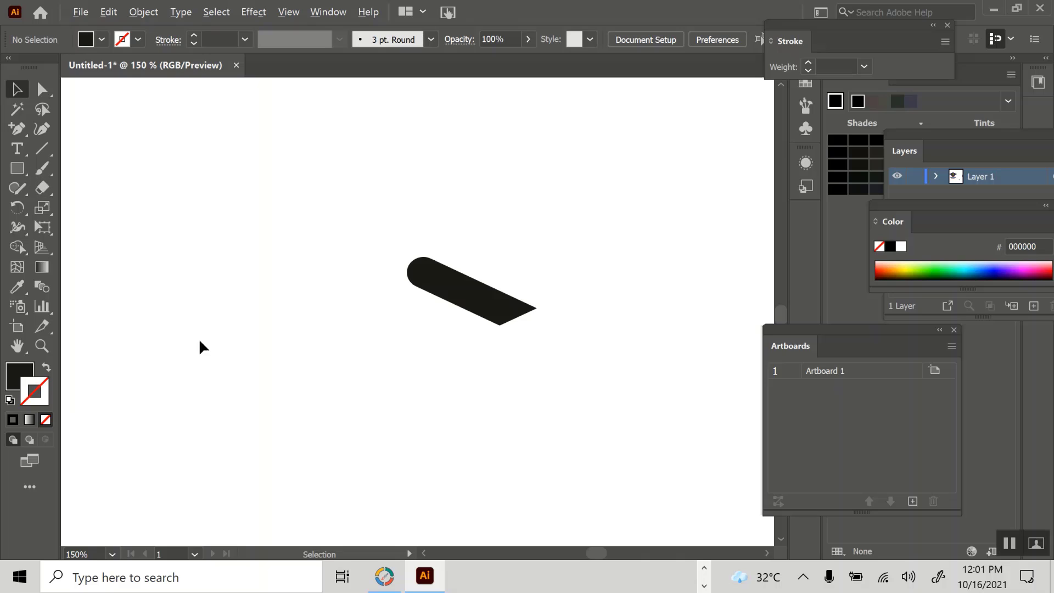
# Position the shortened slanted bar and vertical line on the cap's right edge.
pyautogui.keyDown('alt'); pyautogui.scroll(2, 256, 375); pyautogui.keyUp('alt')
pyautogui.keyDown('alt'); pyautogui.scroll(-2, 255, 375); pyautogui.keyUp('alt')
pyautogui.keyDown('alt'); pyautogui.scroll(-1, 255, 375); pyautogui.keyUp('alt')
pyautogui.keyDown('alt'); pyautogui.scroll(-1, 255, 375); pyautogui.keyUp('alt')
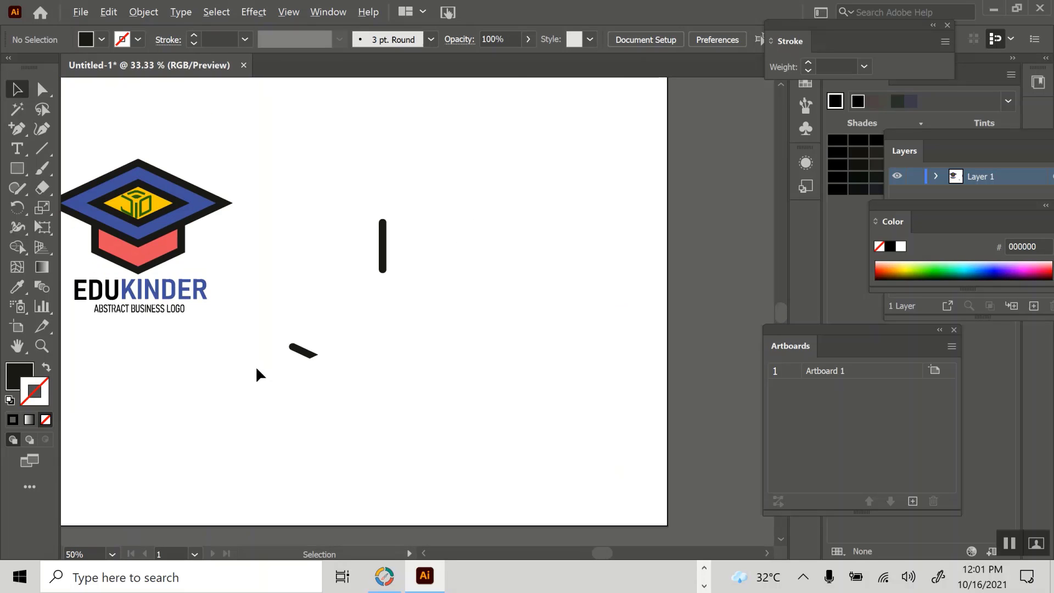
pyautogui.keyDown('alt'); pyautogui.scroll(-1, 275, 370); pyautogui.keyUp('alt')
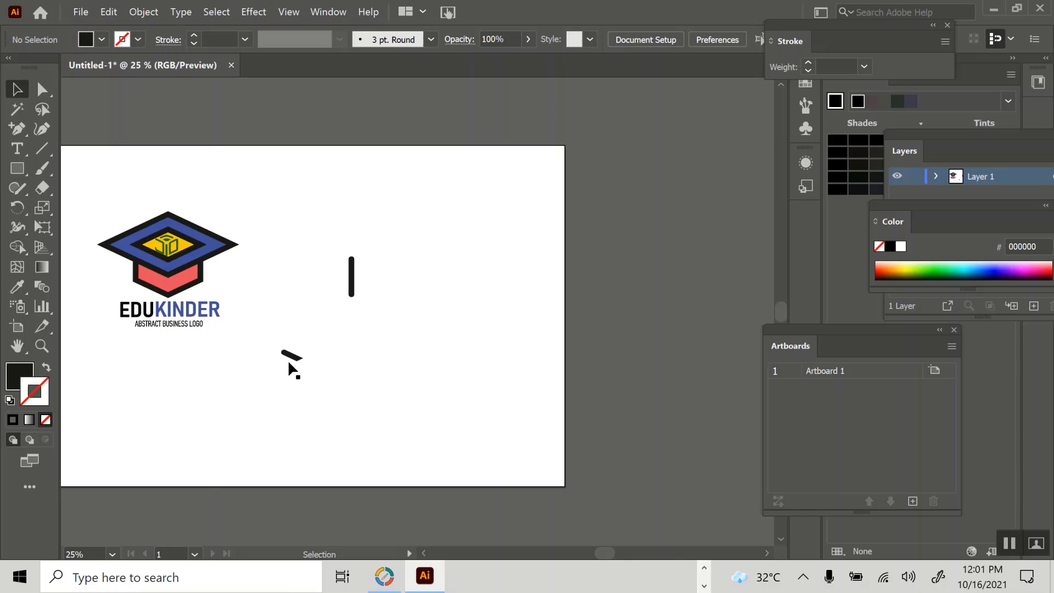
pyautogui.moveTo(291, 364)
pyautogui.mouseDown()
pyautogui.moveTo(209, 255)
pyautogui.moveTo(196, 263)
pyautogui.mouseUp()
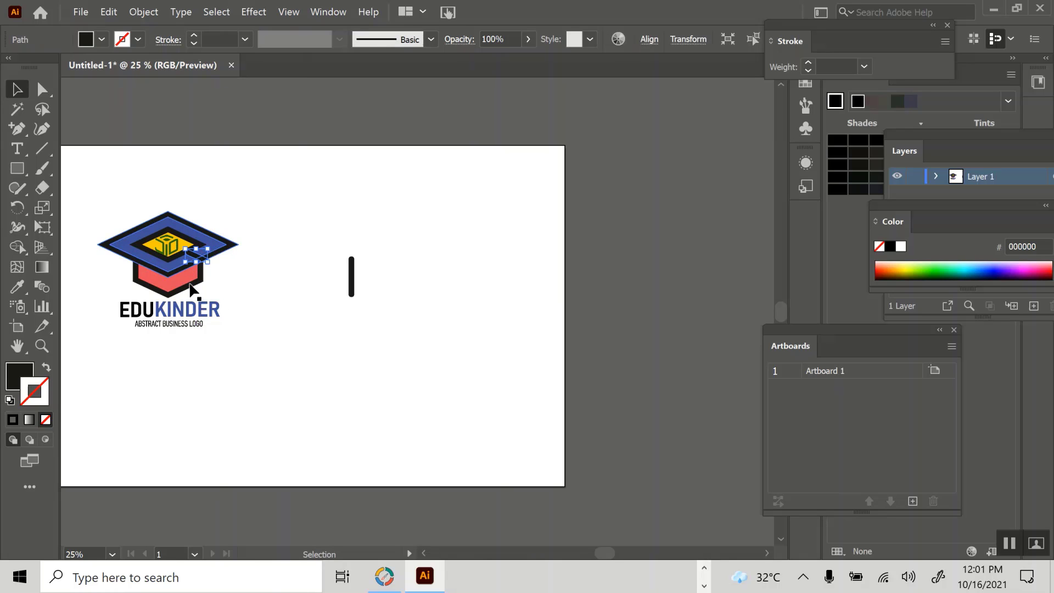
pyautogui.moveTo(354, 274); pyautogui.dragTo(209, 287)
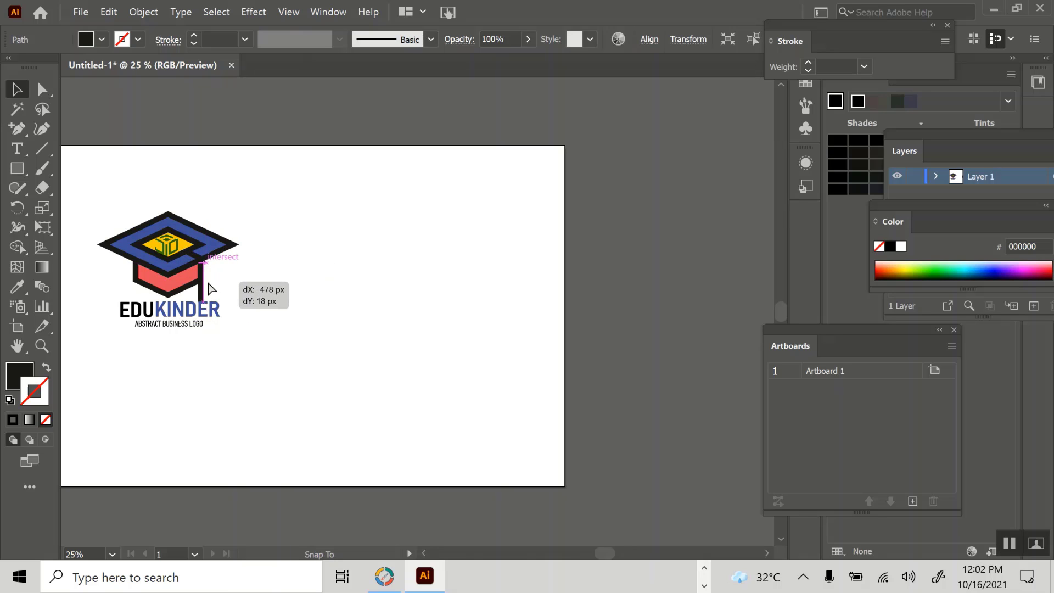
pyautogui.click(356, 336)
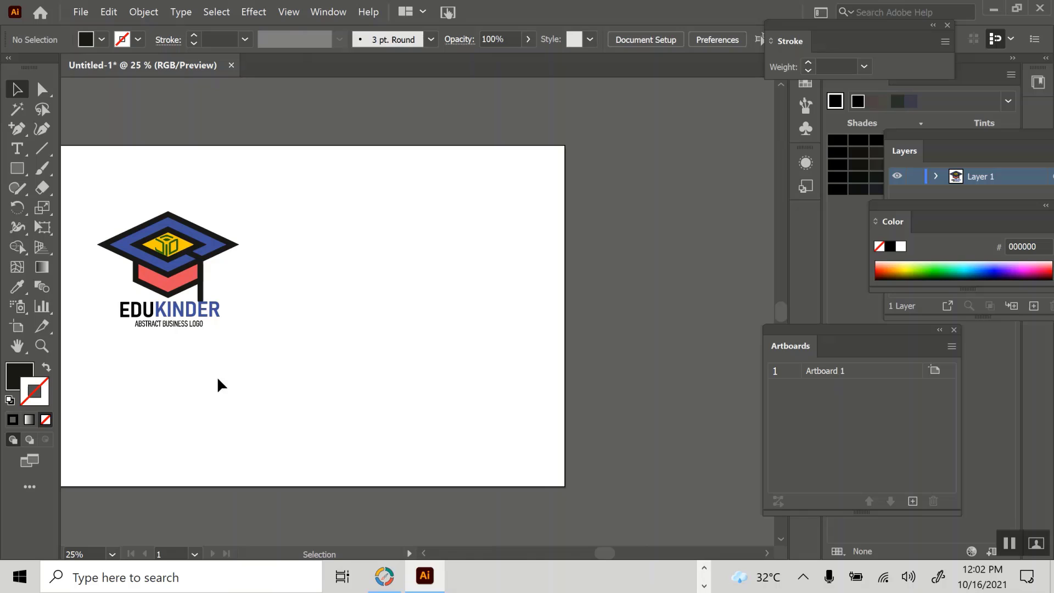
# Select the EDUKINDER wording and tagline and drag them right and down, away from the cap.
pyautogui.moveTo(102, 298); pyautogui.dragTo(265, 335)
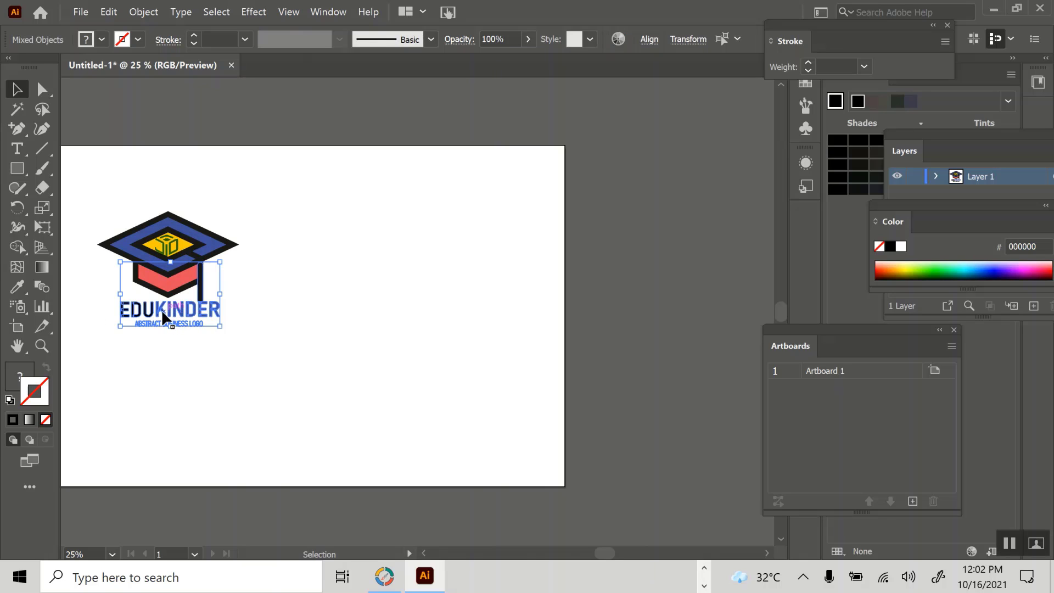
pyautogui.moveTo(160, 314); pyautogui.dragTo(461, 376)
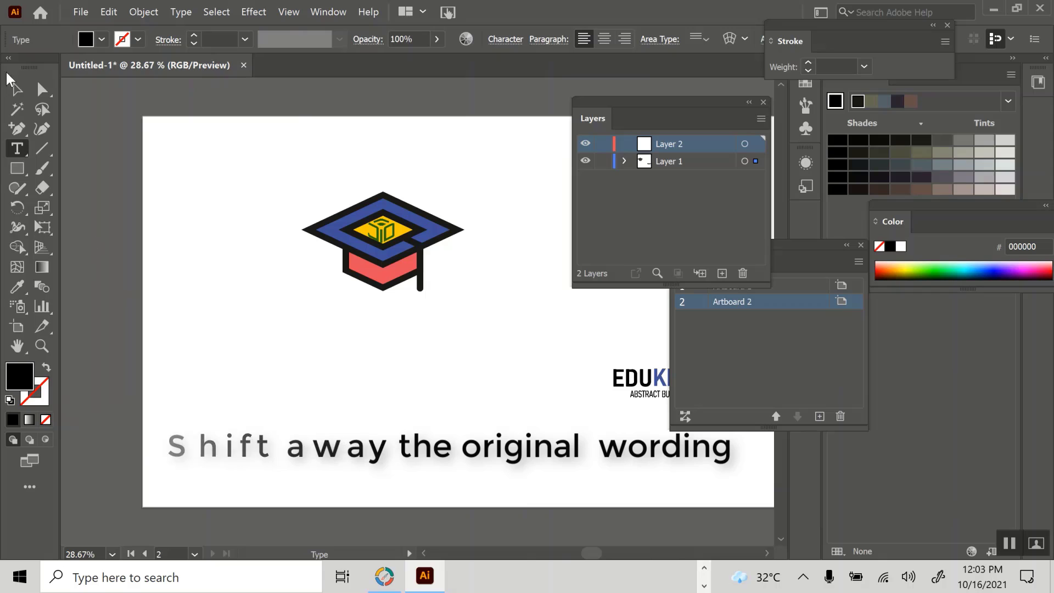
# Type 'JIMMY EDUCATION' below the cap as new 12 pt Myriad Pro text.
pyautogui.click(302, 358)
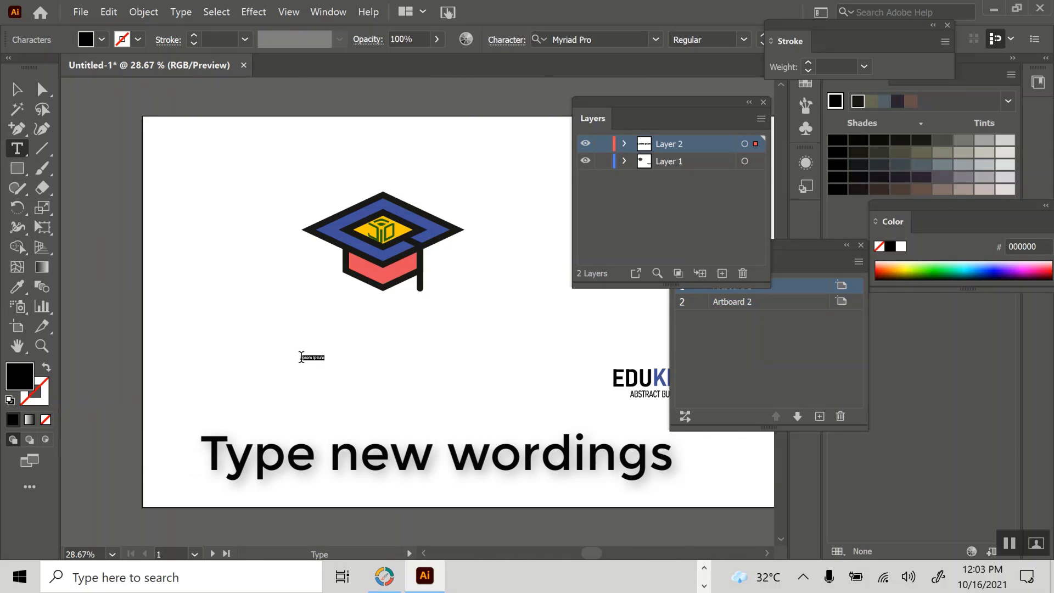
pyautogui.write('JIMMY EDUCAT')
pyautogui.write('ION')
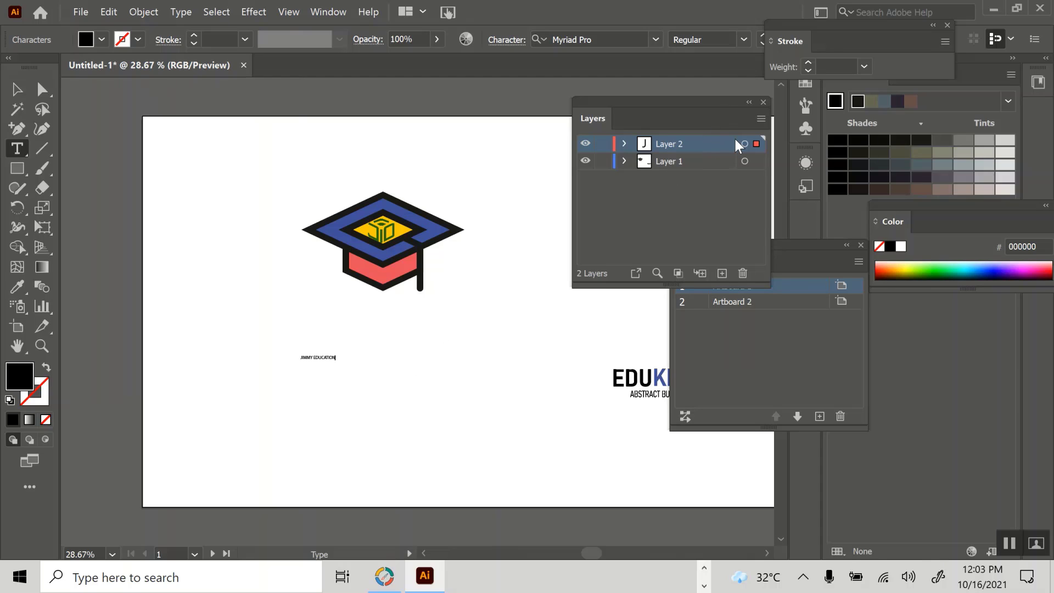
pyautogui.hotkey('ctrl', 't')
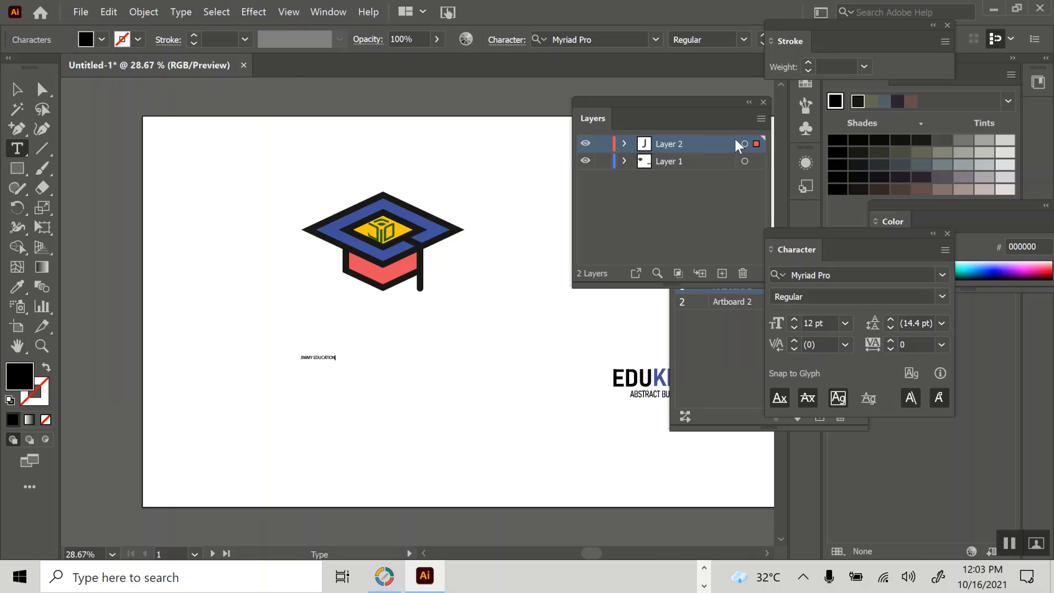
# Scale the JIMMY EDUCATION text up to about 62 pt.
pyautogui.click(18, 92)
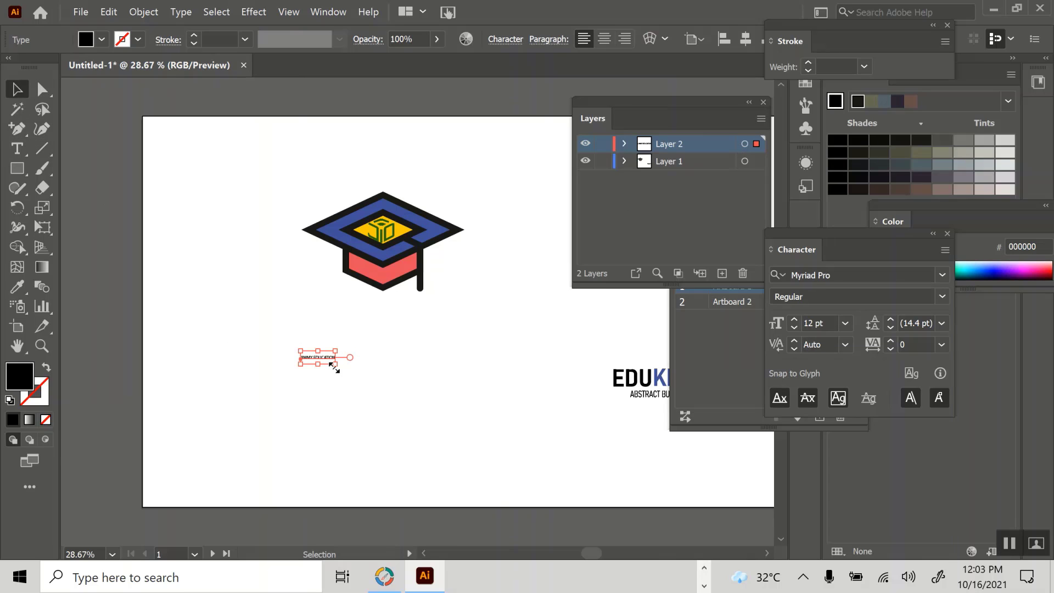
pyautogui.moveTo(335, 365); pyautogui.dragTo(453, 421)
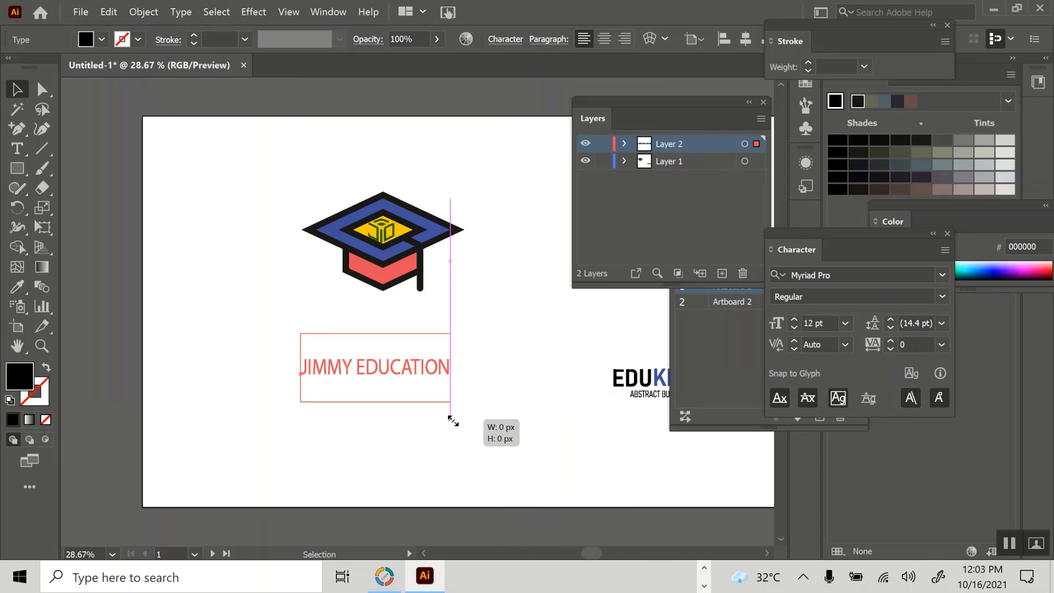
pyautogui.moveTo(453, 422); pyautogui.dragTo(451, 380)
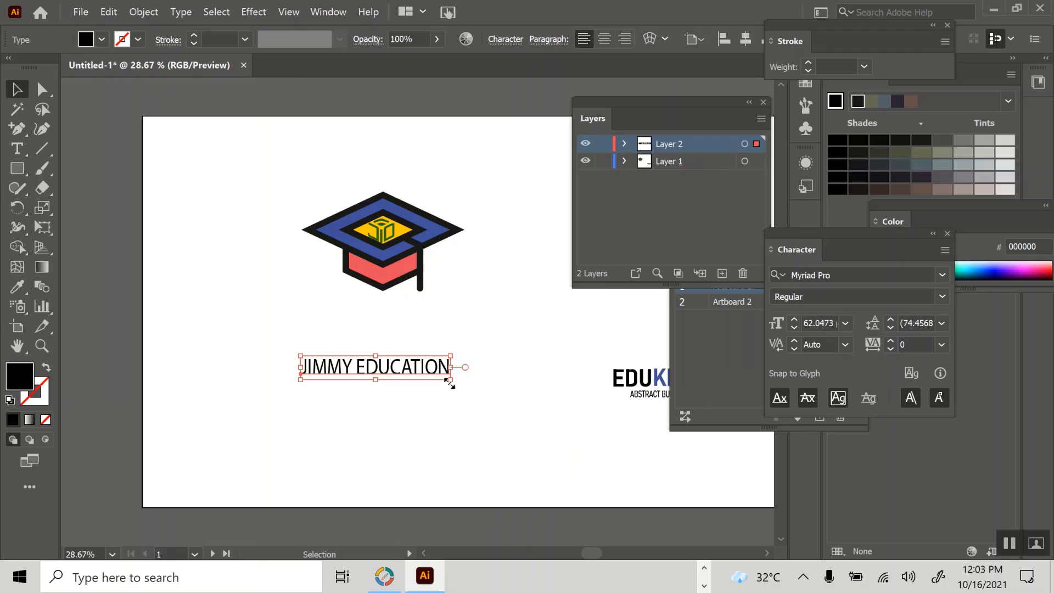
# Browse the Type, Window and Object menus, then deselect the text.
pyautogui.click(180, 12)
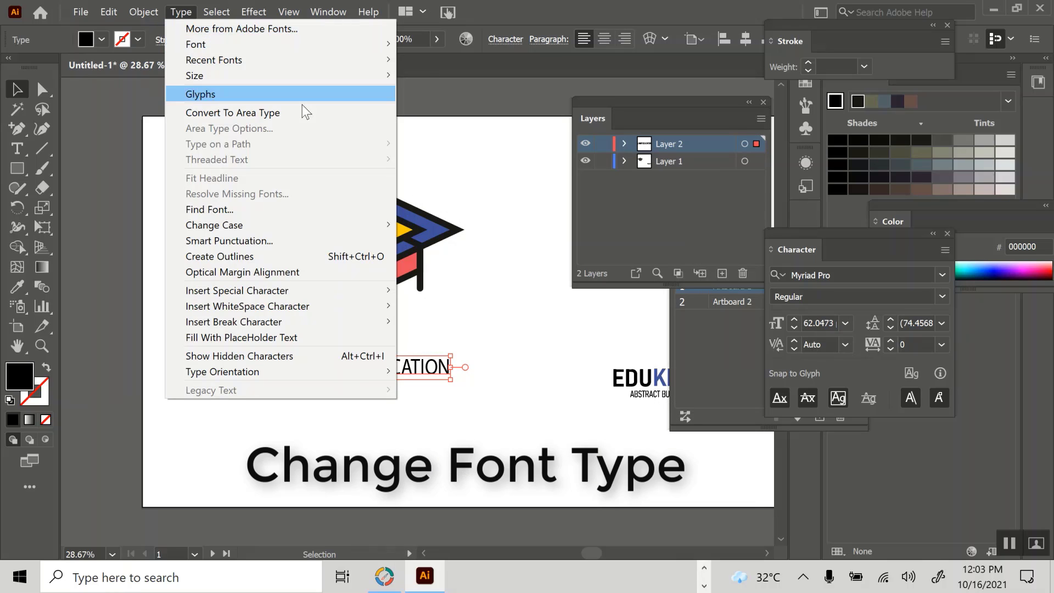
pyautogui.moveTo(247, 44)
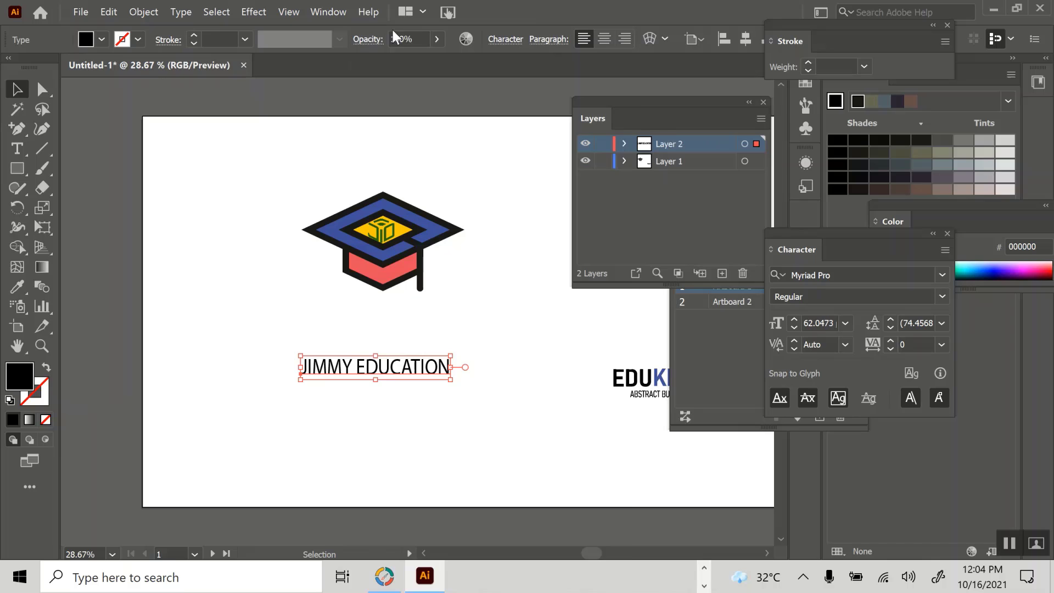
pyautogui.click(329, 11)
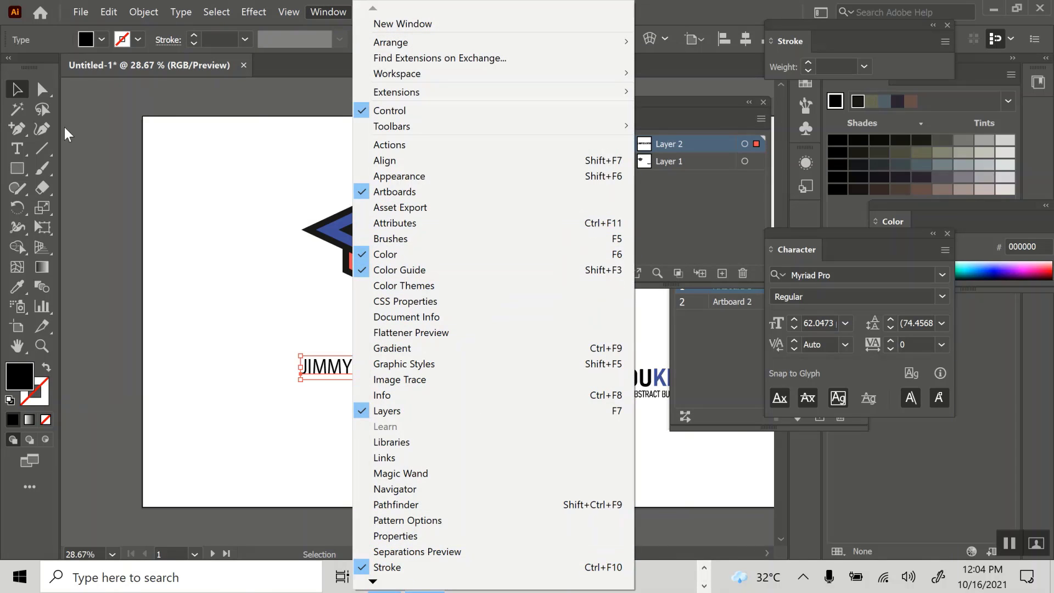
pyautogui.click(174, 15)
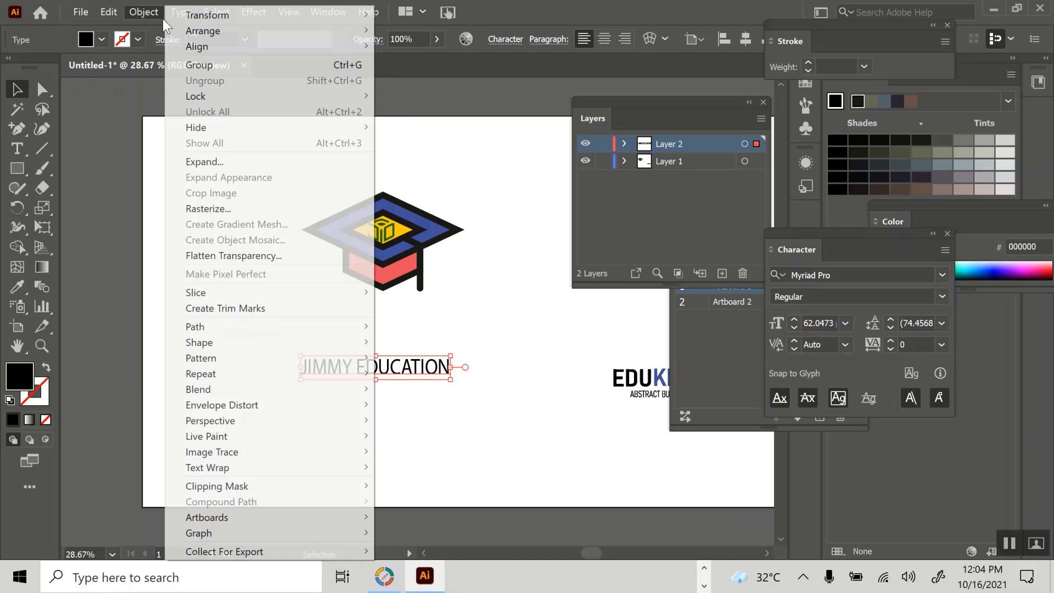
pyautogui.moveTo(203, 30)
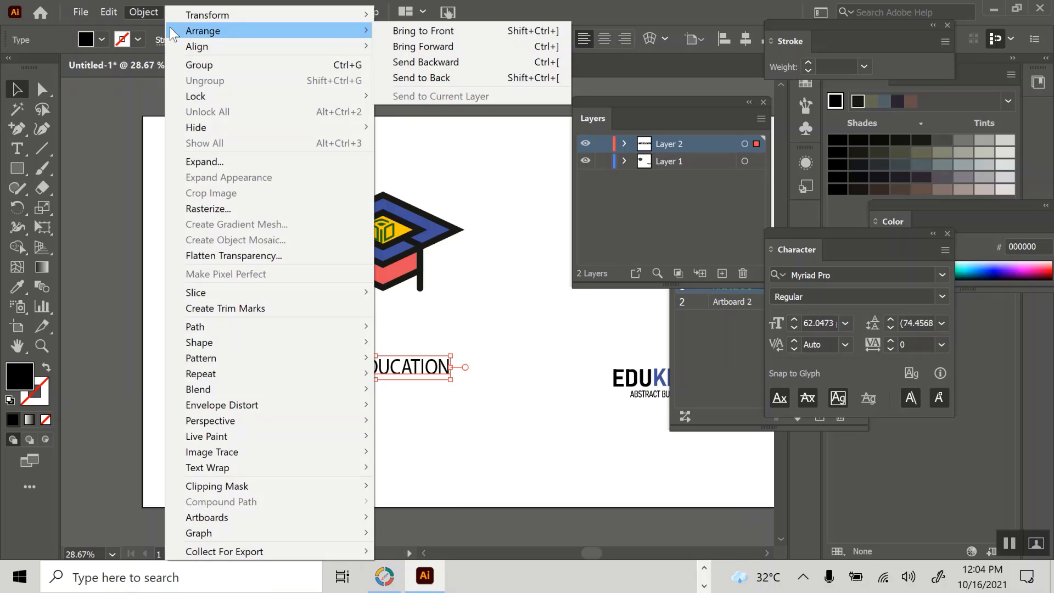
pyautogui.click(106, 124)
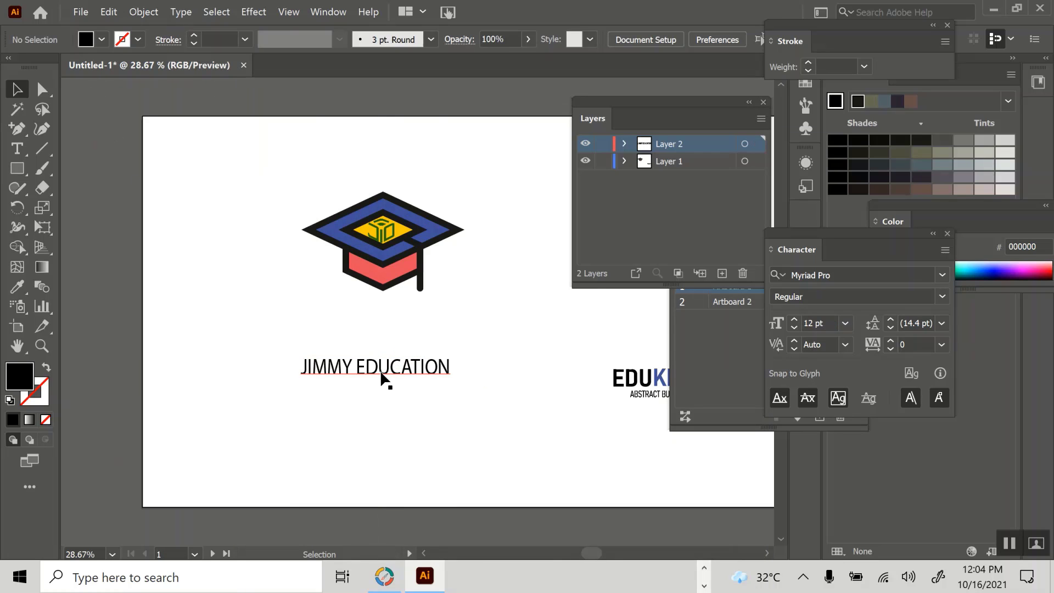
# Move the text right under the cap and set JIMMY in Cambria.
pyautogui.moveTo(381, 372); pyautogui.dragTo(393, 319)
pyautogui.click(401, 353)
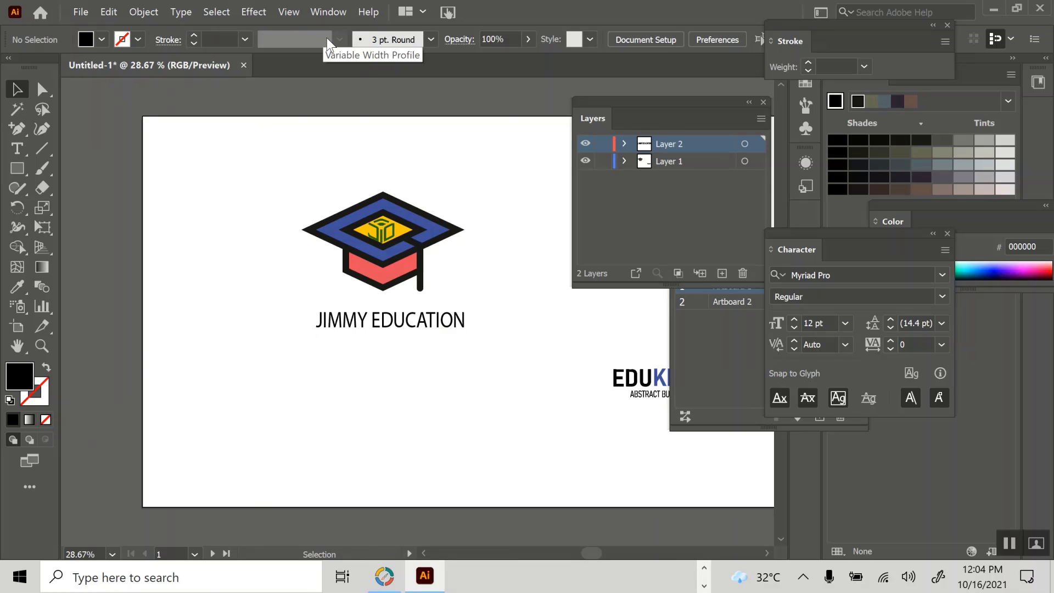
pyautogui.doubleClick(342, 320)
pyautogui.click(655, 39)
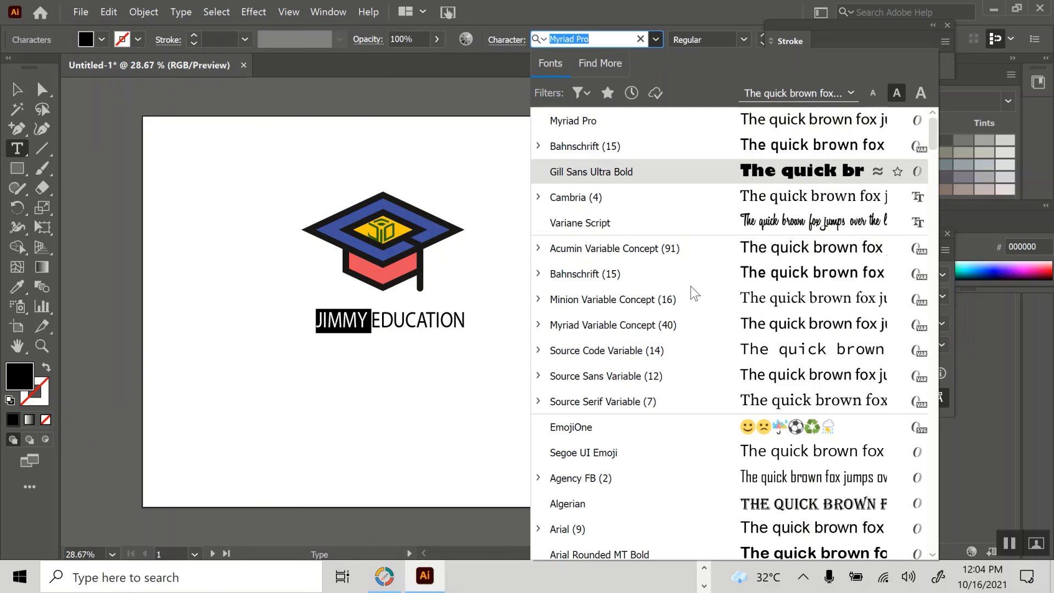
pyautogui.click(647, 197)
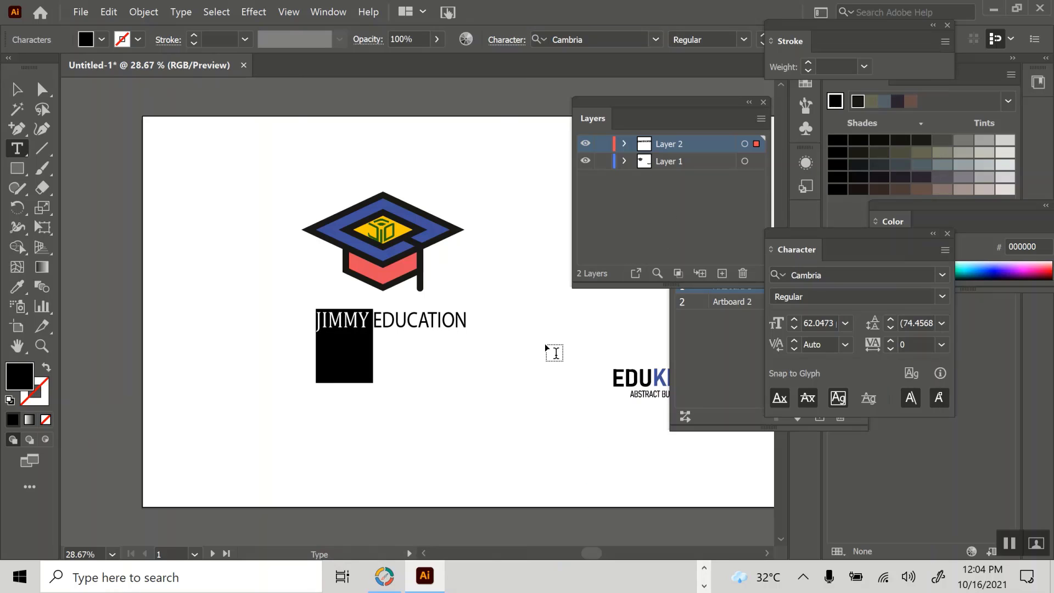
# Set the word EDUCATION in Gill Sans Ultra Bold.
pyautogui.click(556, 353)
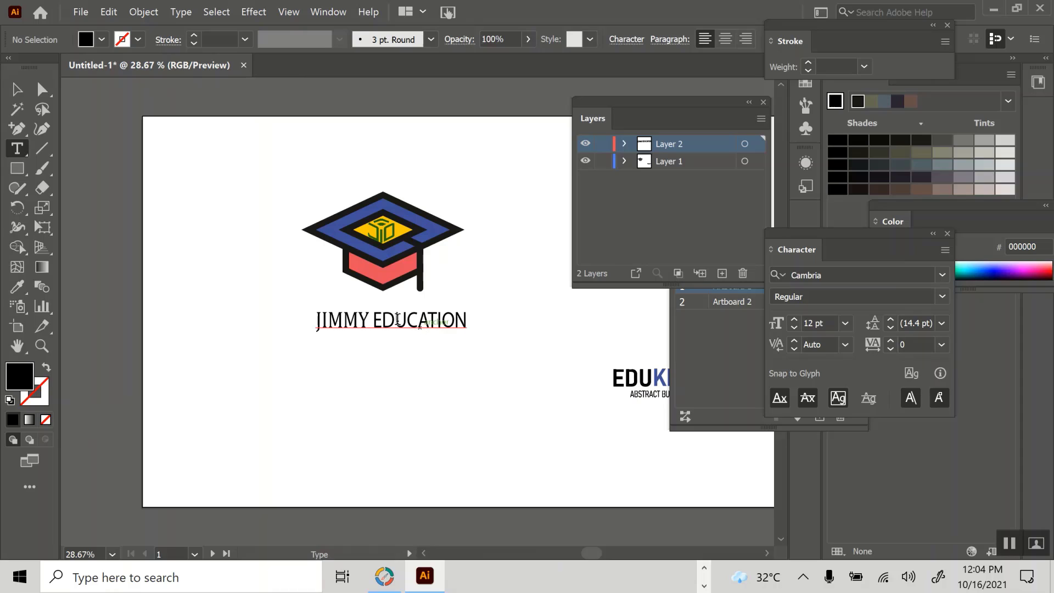
pyautogui.moveTo(374, 320); pyautogui.dragTo(465, 319)
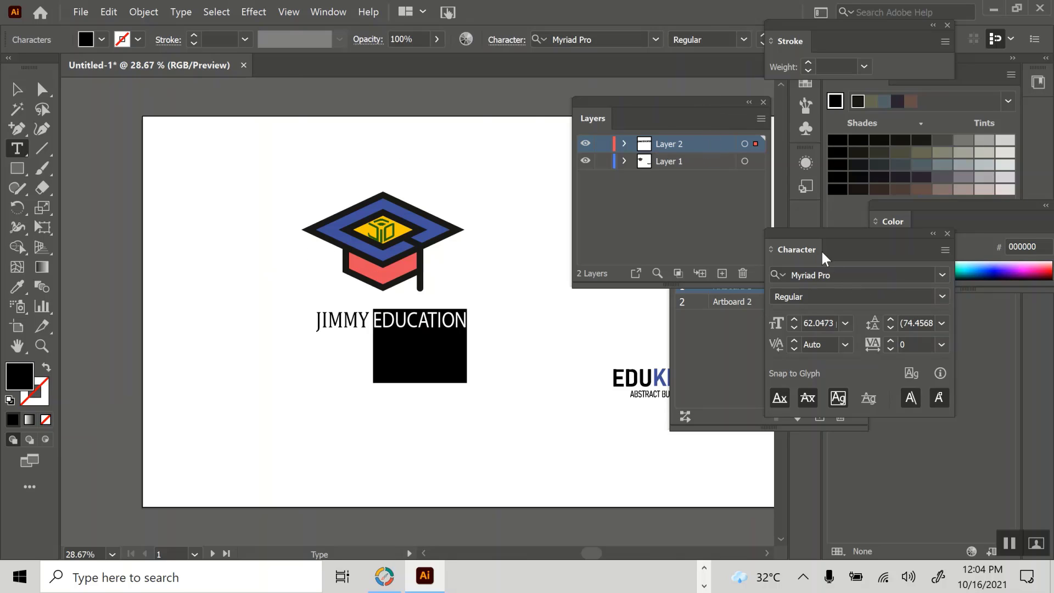
pyautogui.moveTo(812, 250); pyautogui.dragTo(678, 221)
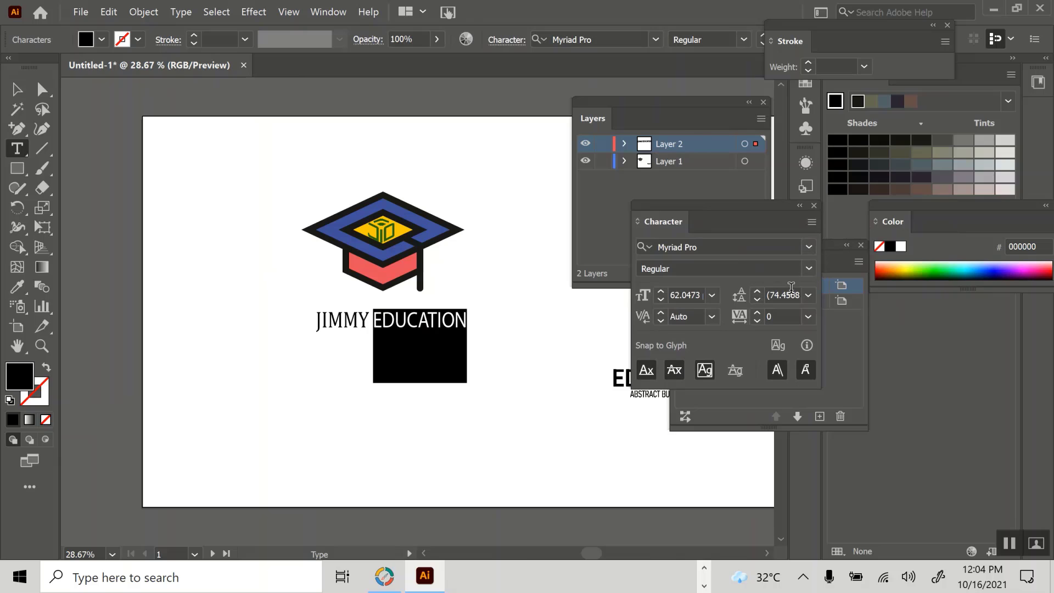
pyautogui.click(810, 248)
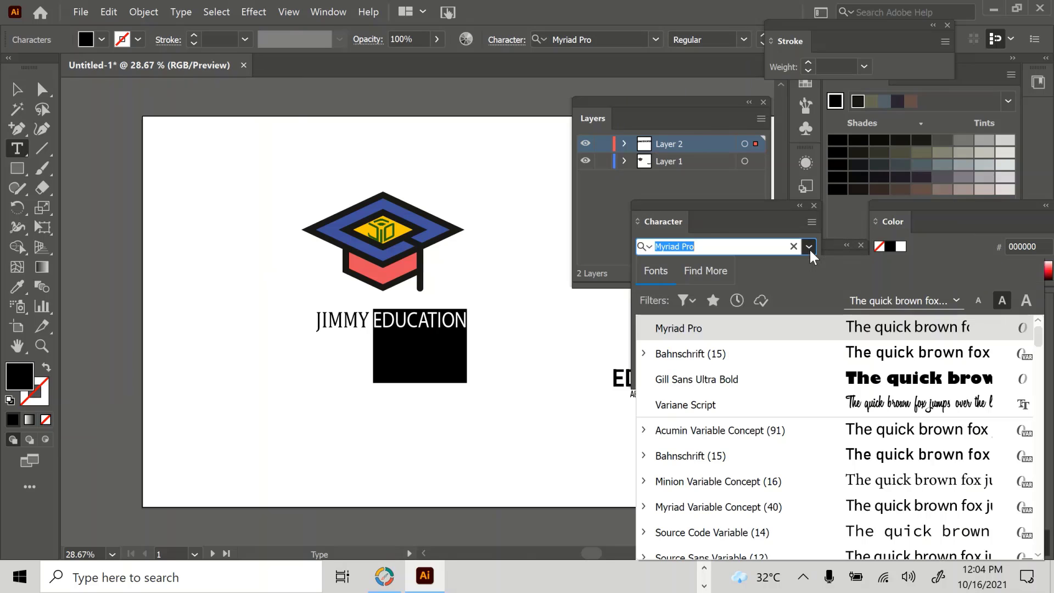
pyautogui.click(731, 379)
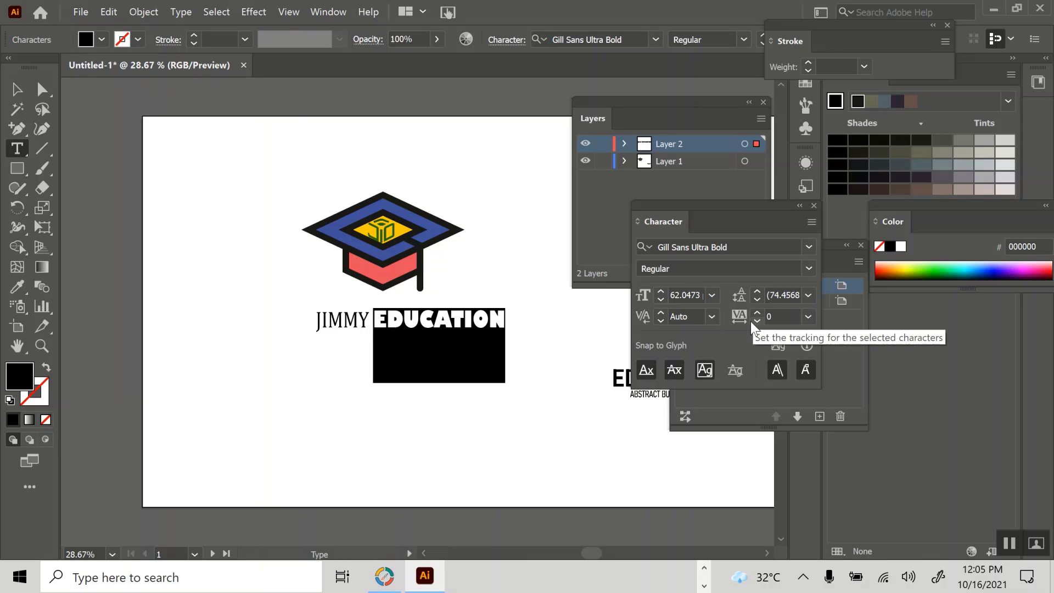
# Give EDUCATION tracking 10 and a blue #716AFF fill.
pyautogui.click(785, 316)
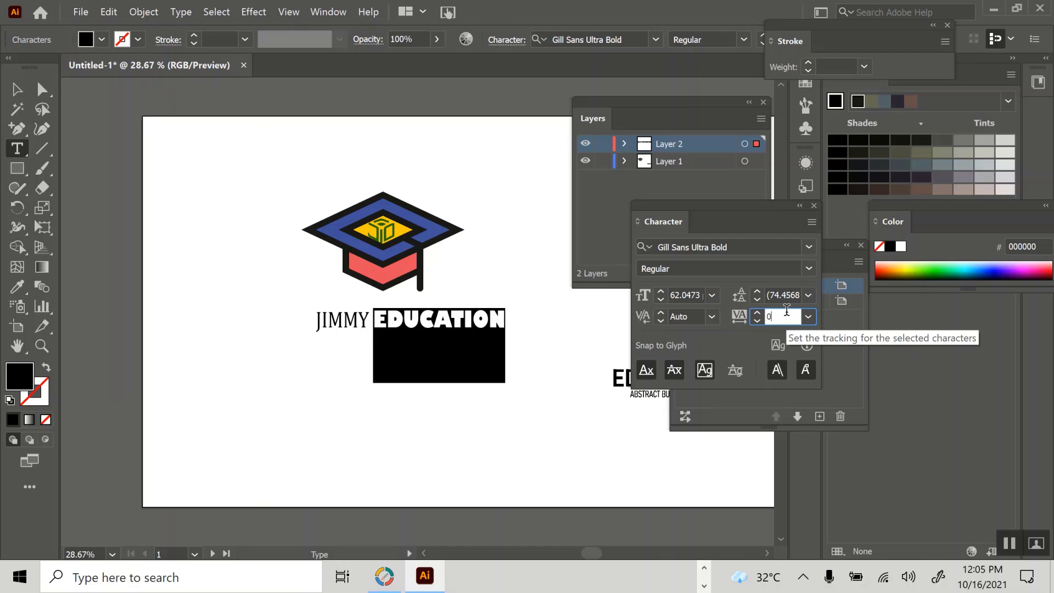
pyautogui.write('1')
pyautogui.write('0')
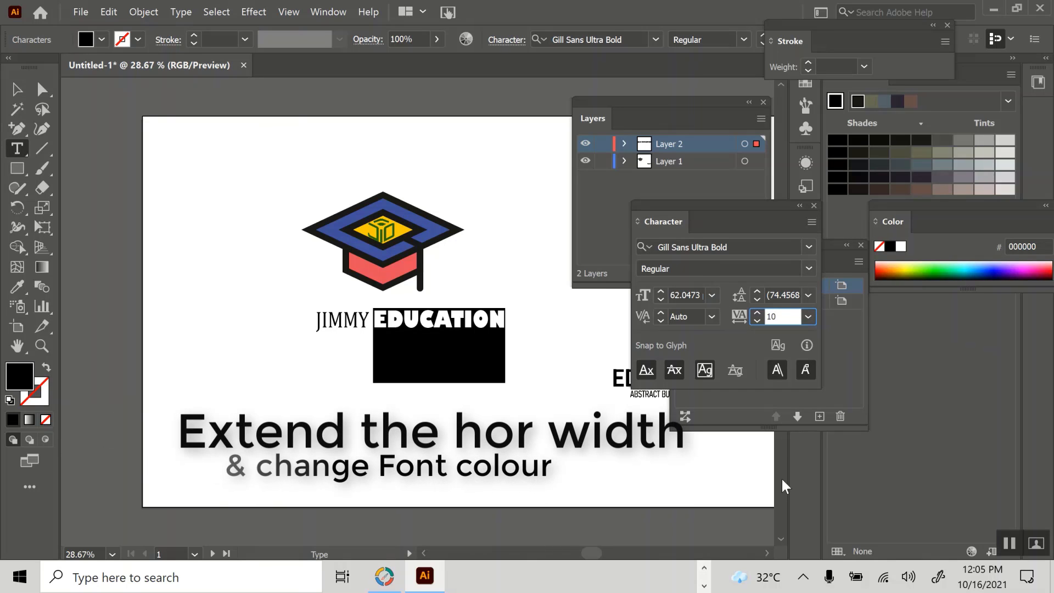
pyautogui.press('Return')
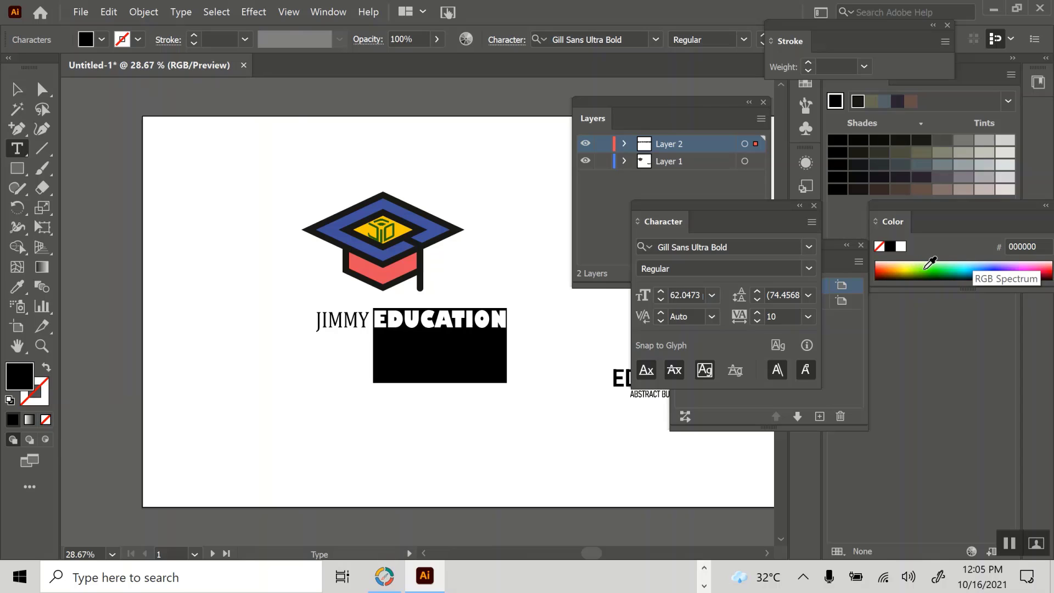
pyautogui.click(999, 261)
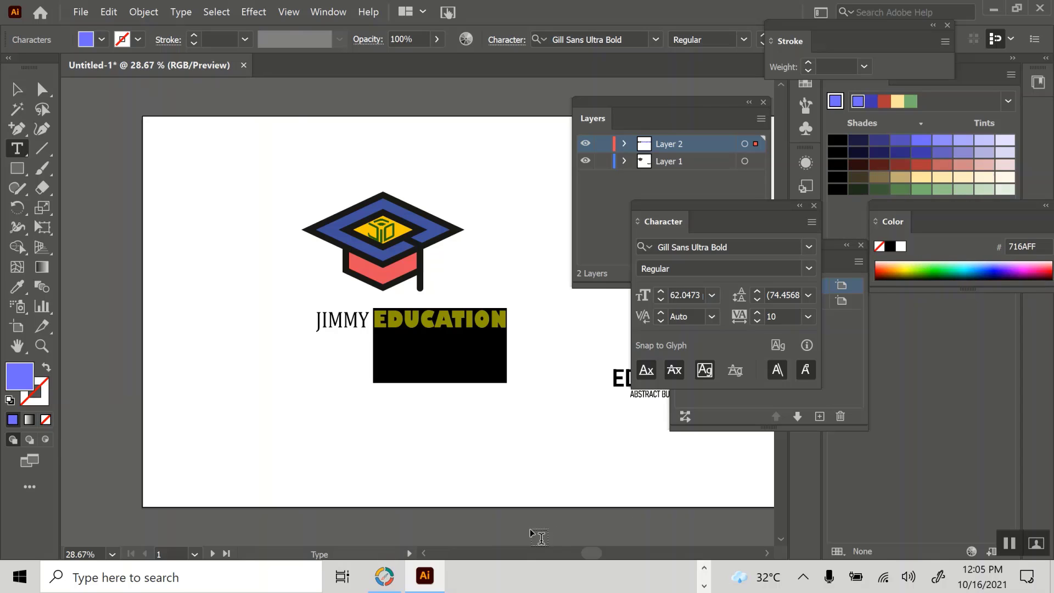
pyautogui.click(467, 486)
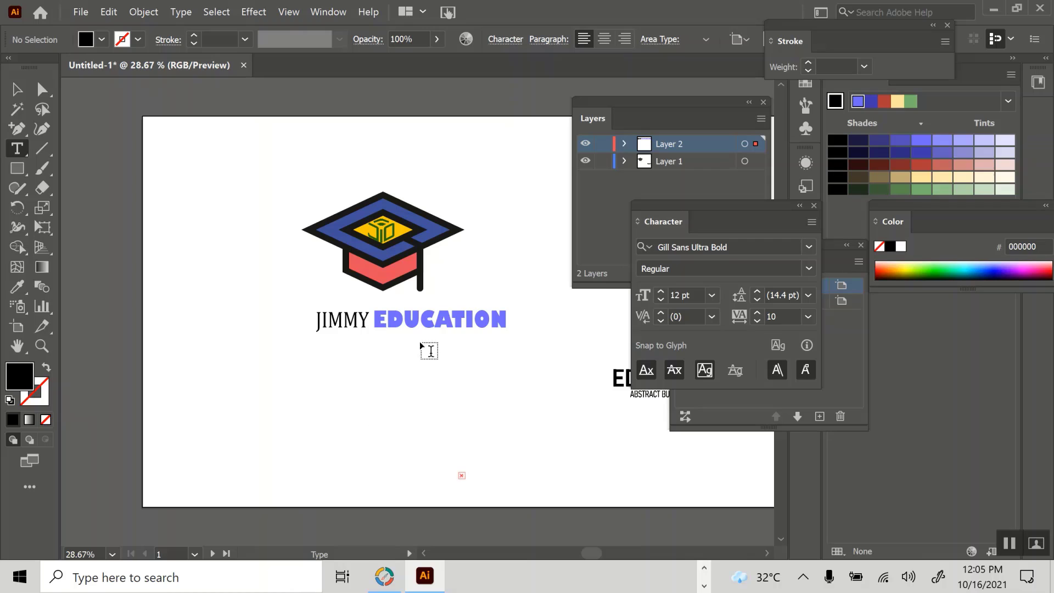